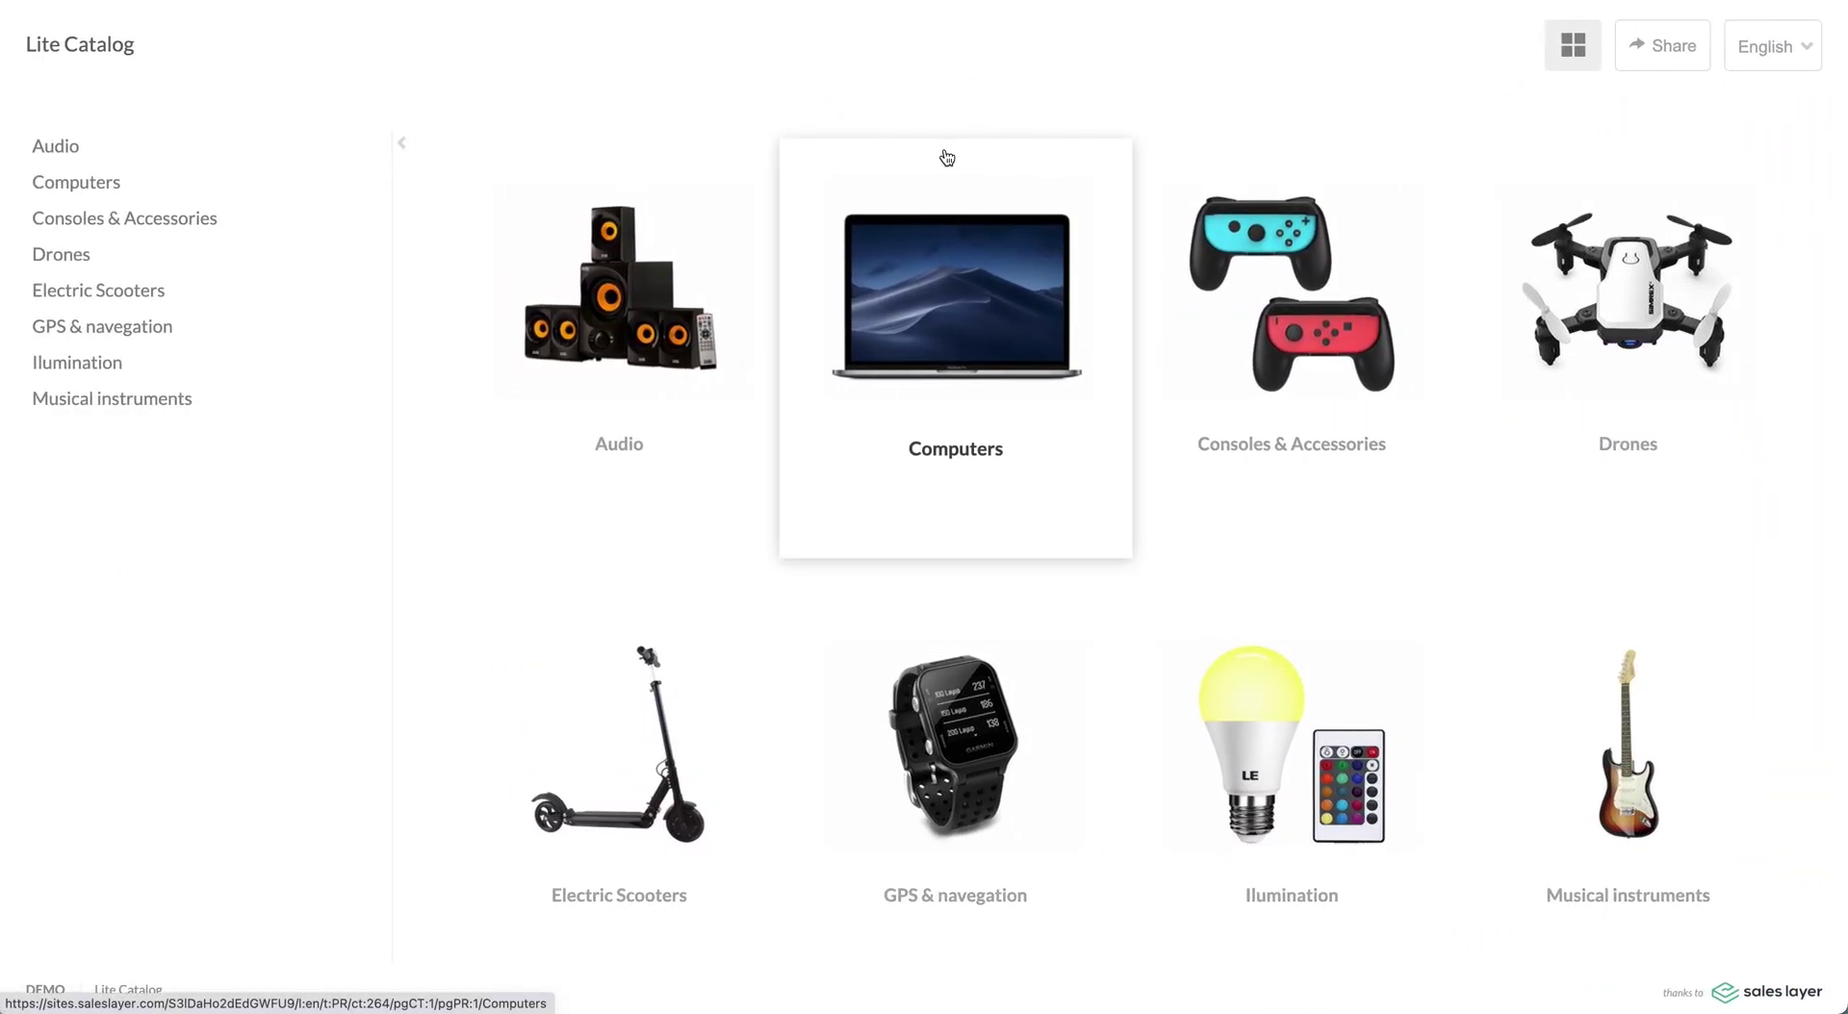
# - Open the DualShock 4 Wireless Controller page from the Consoles & Accessories category
pyautogui.click(1214, 269)
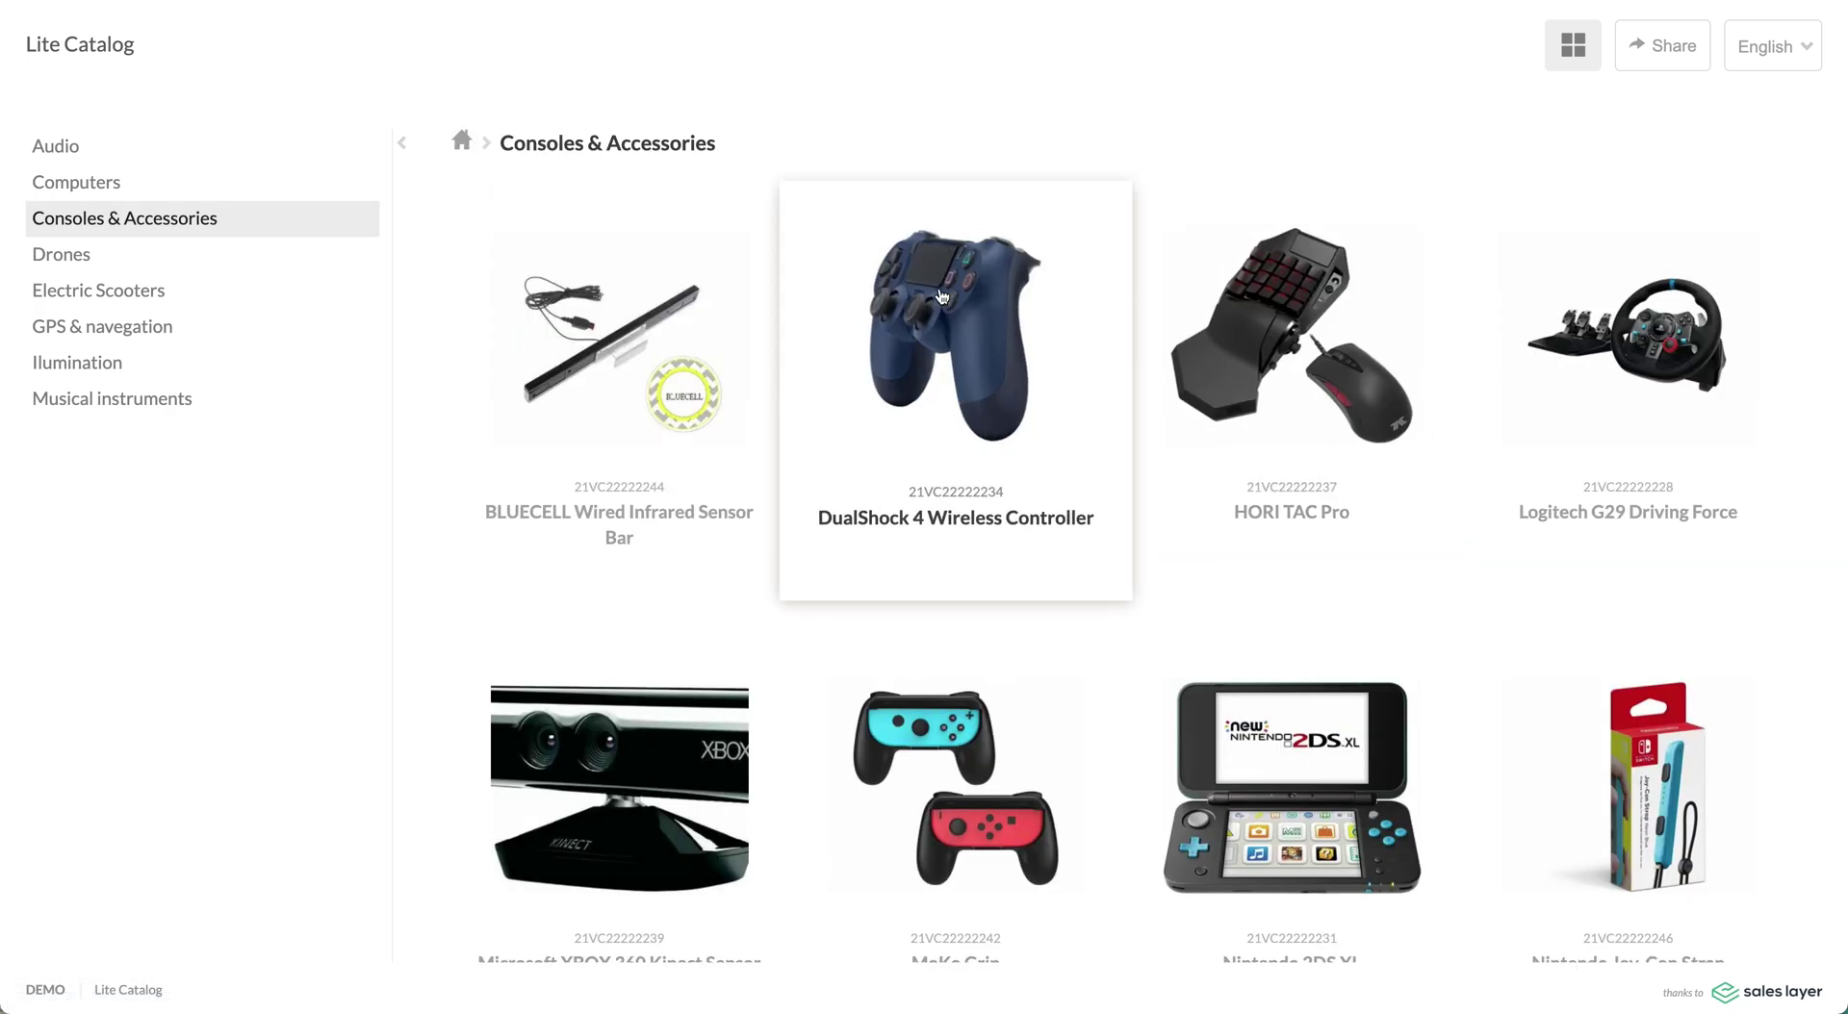
pyautogui.click(941, 294)
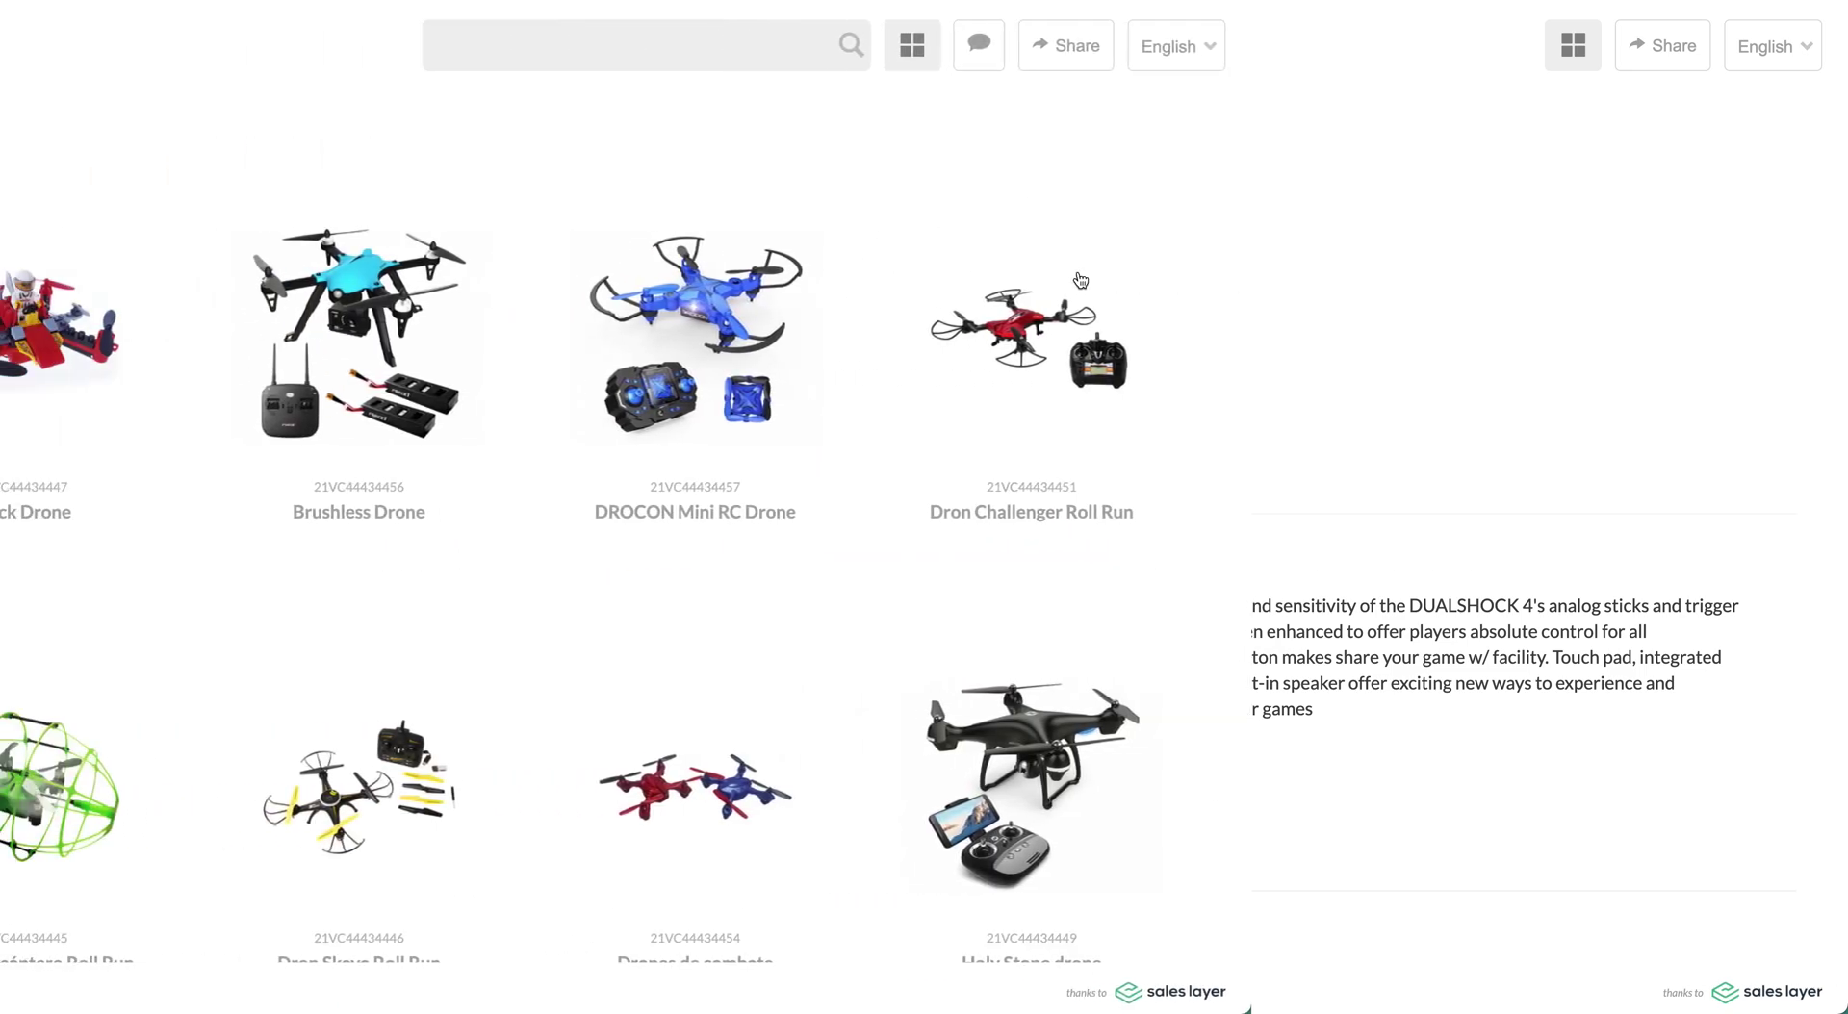
# - Add the DROCON Mini RC Drone to the purchase order
pyautogui.click(1356, 341)
pyautogui.scroll(-3, 1355, 341)
pyautogui.scroll(-2, 1355, 341)
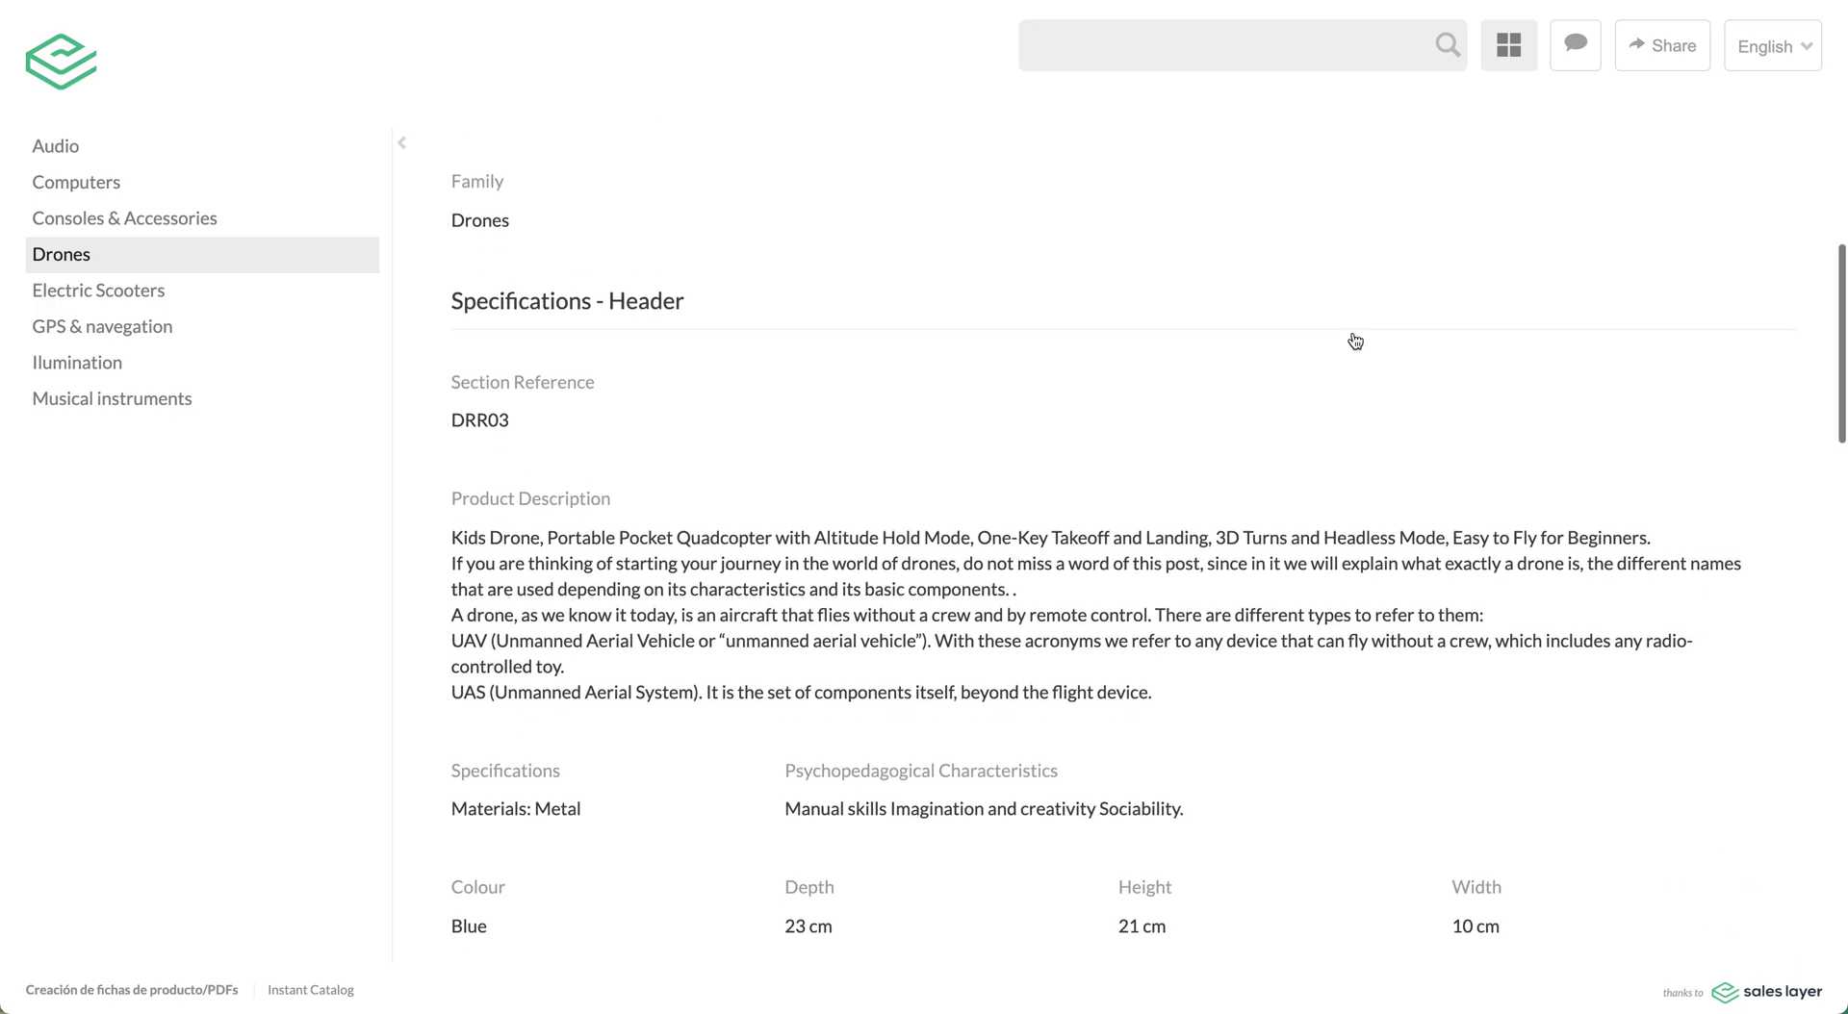
pyautogui.scroll(5, 1355, 340)
pyautogui.click(1068, 454)
# - Add the black FR12390 electric scooter variant and the Samsung earphones to the order
pyautogui.click(162, 299)
pyautogui.click(590, 332)
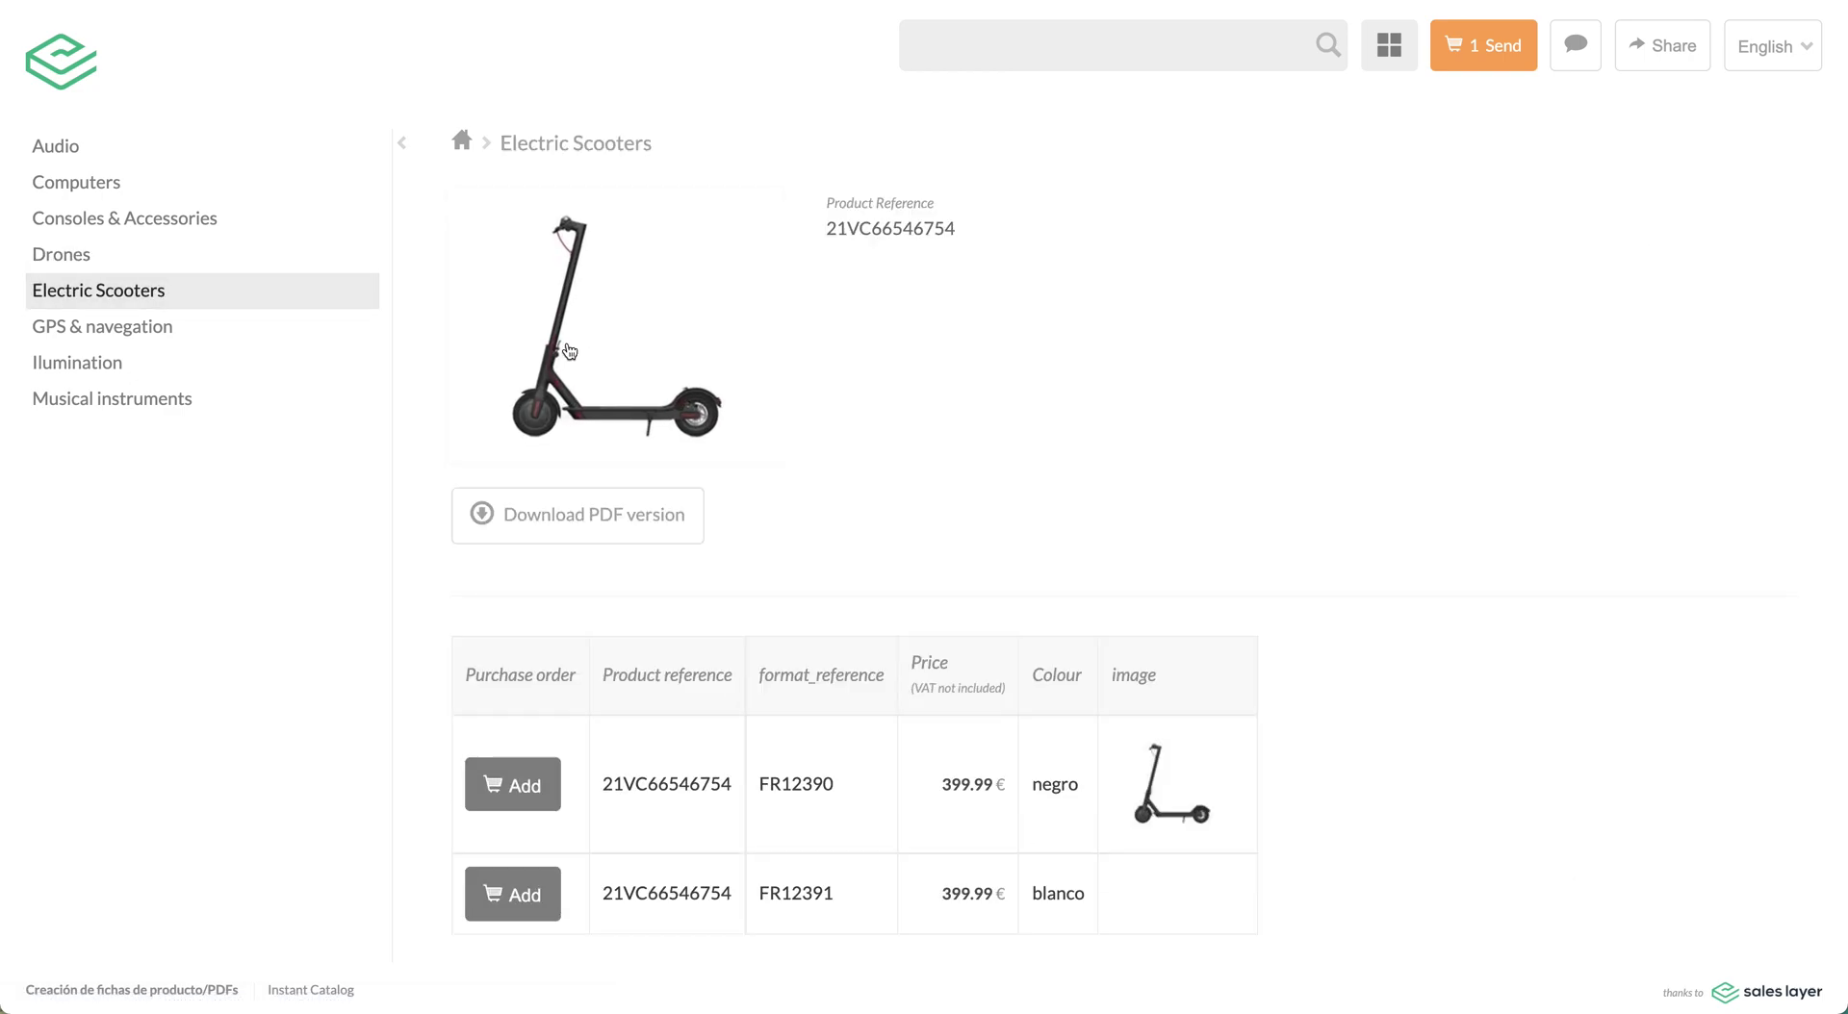
pyautogui.click(544, 785)
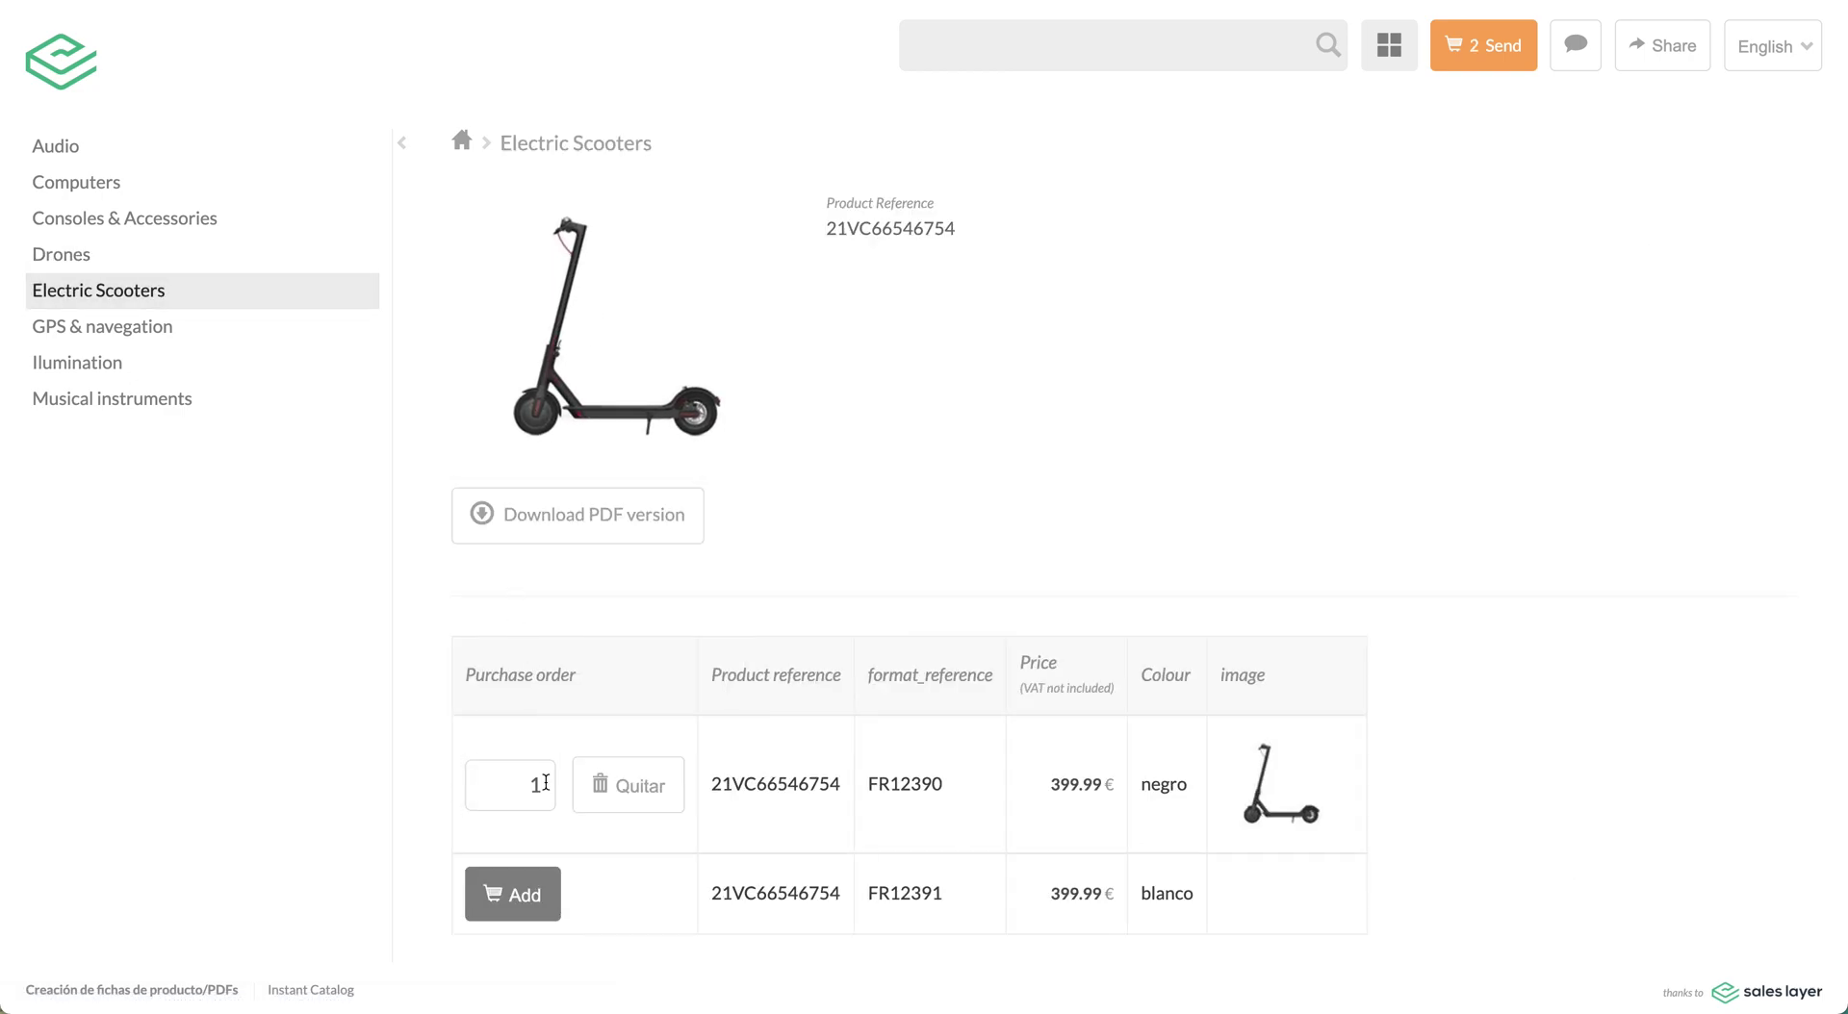
pyautogui.click(96, 146)
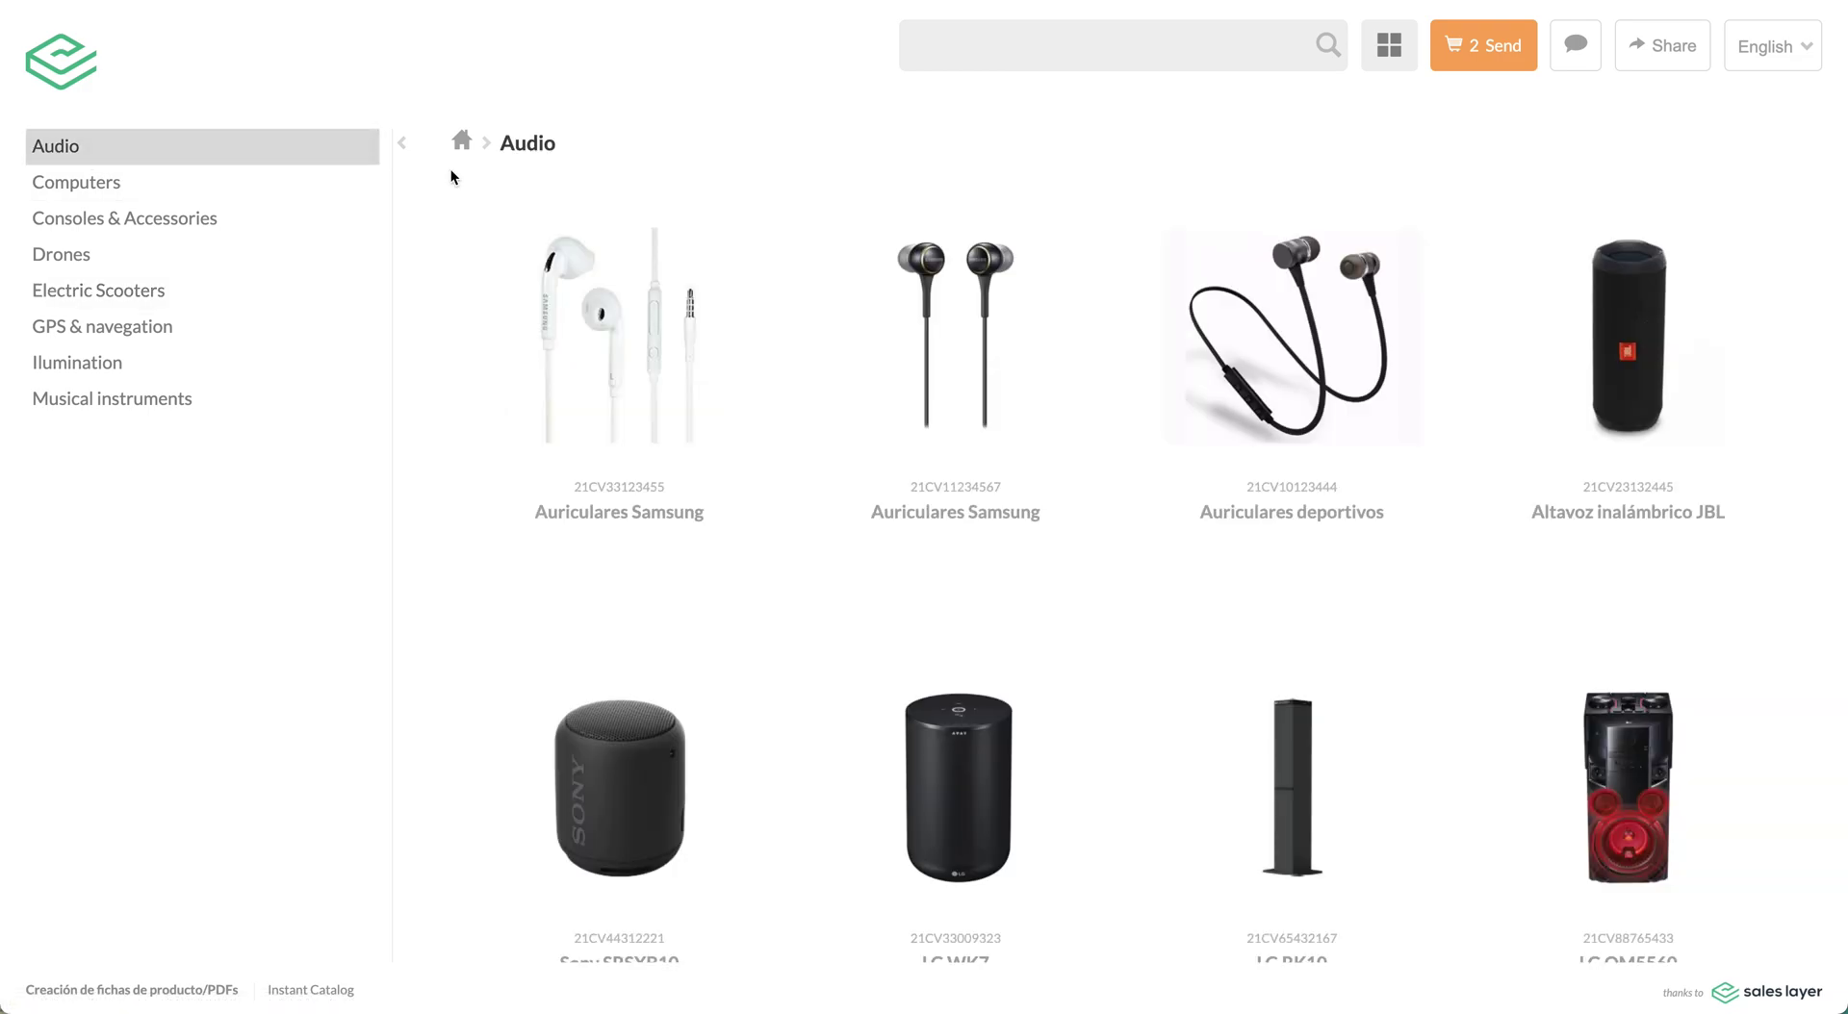
pyautogui.click(631, 390)
pyautogui.click(1001, 393)
# - Review the 441.97 € order, then start an Instant Catalog channel with Spanish connected
pyautogui.click(1472, 45)
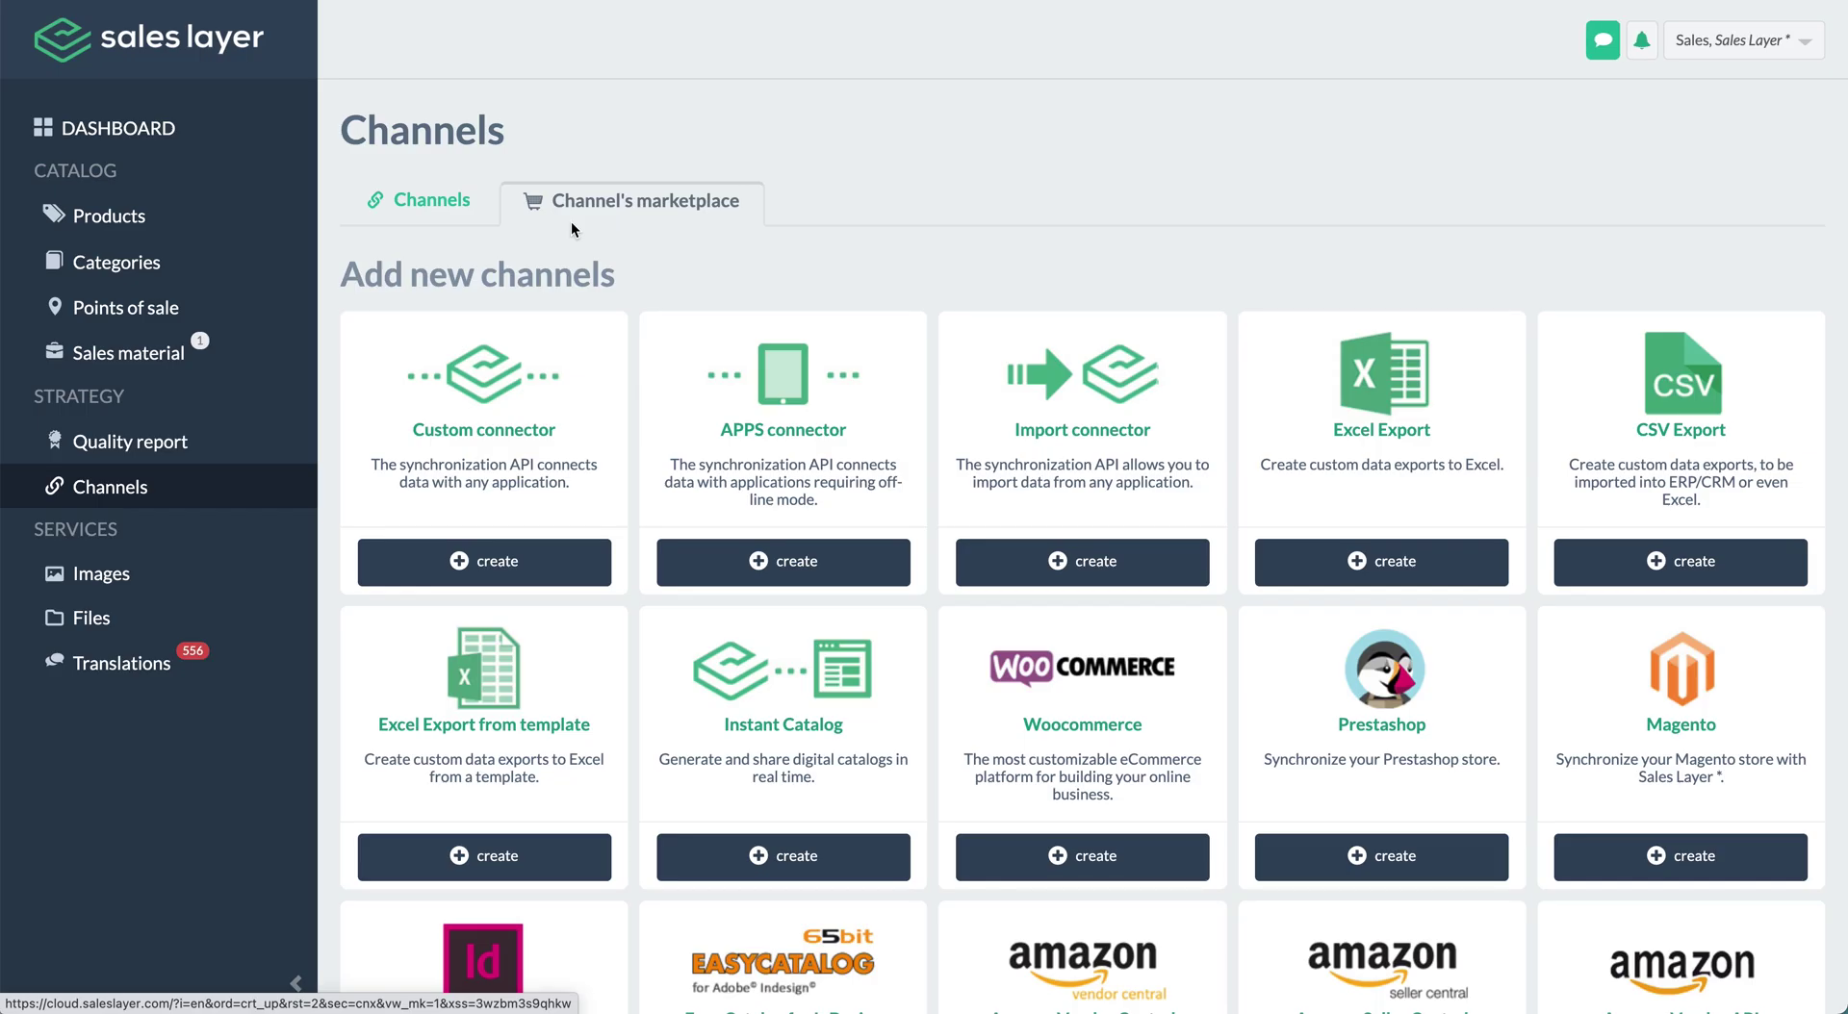
pyautogui.scroll(-3, 571, 229)
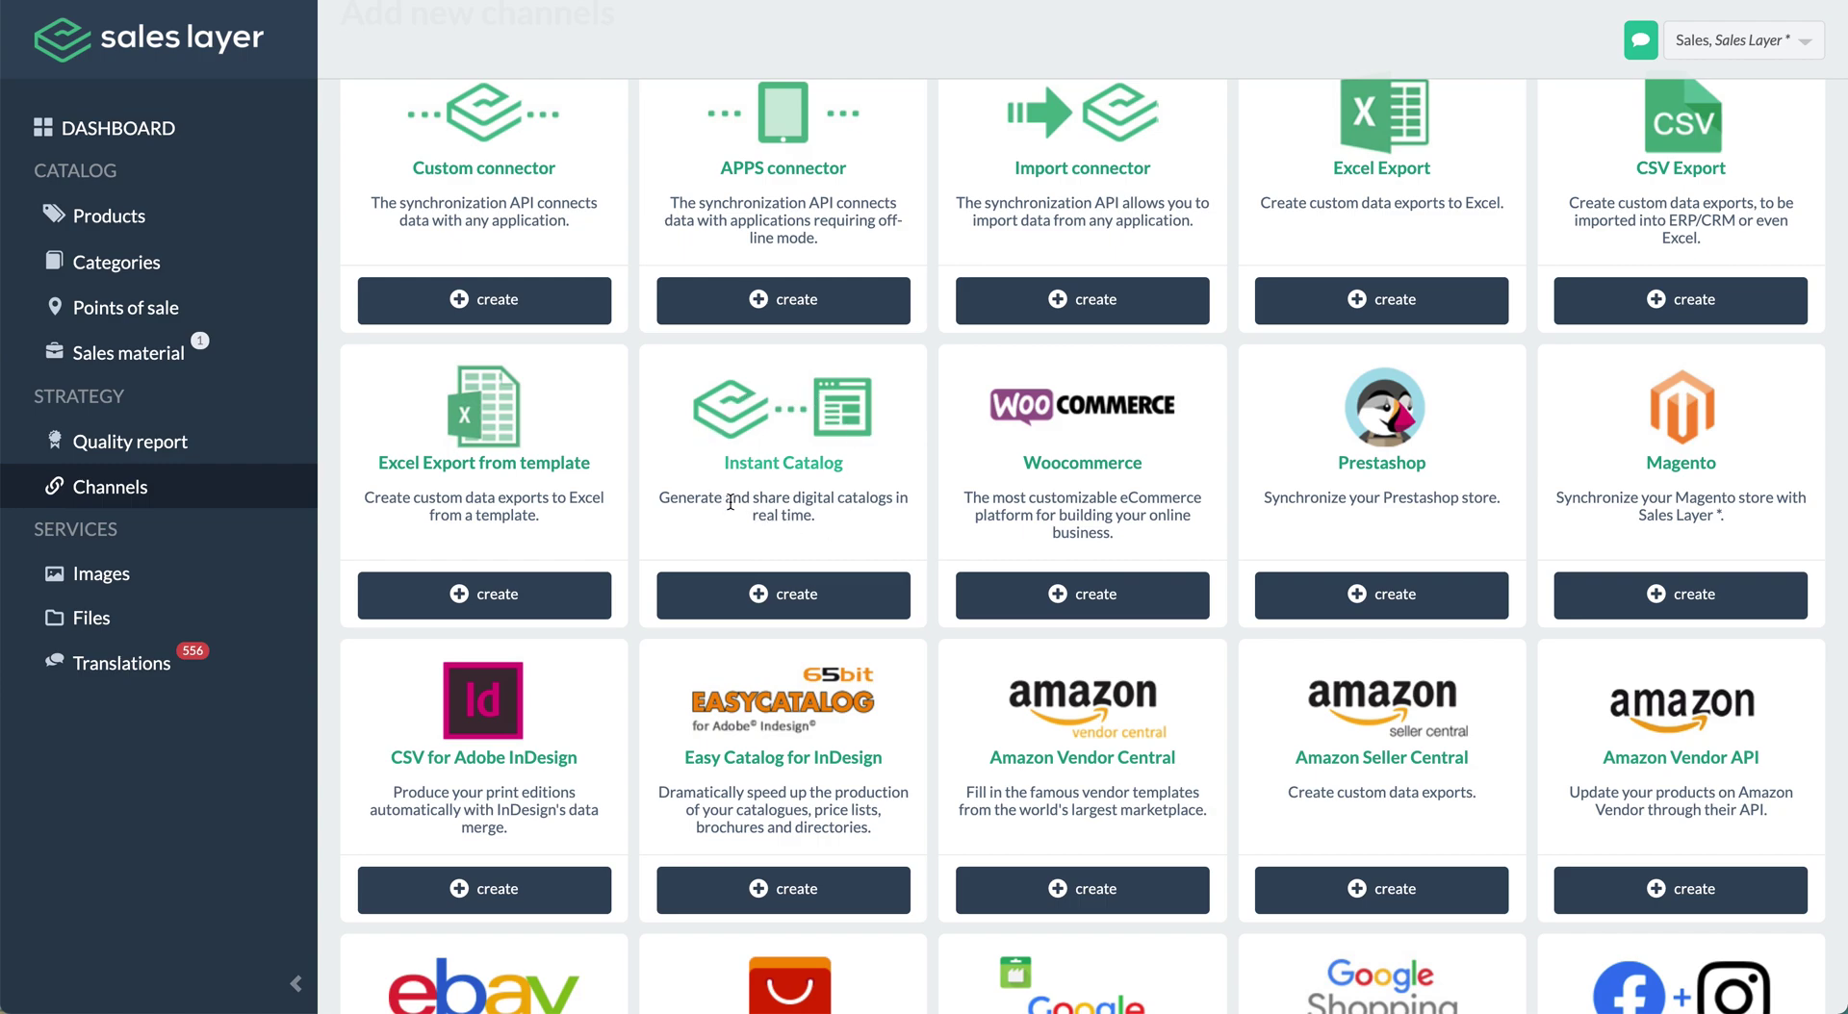
pyautogui.click(817, 589)
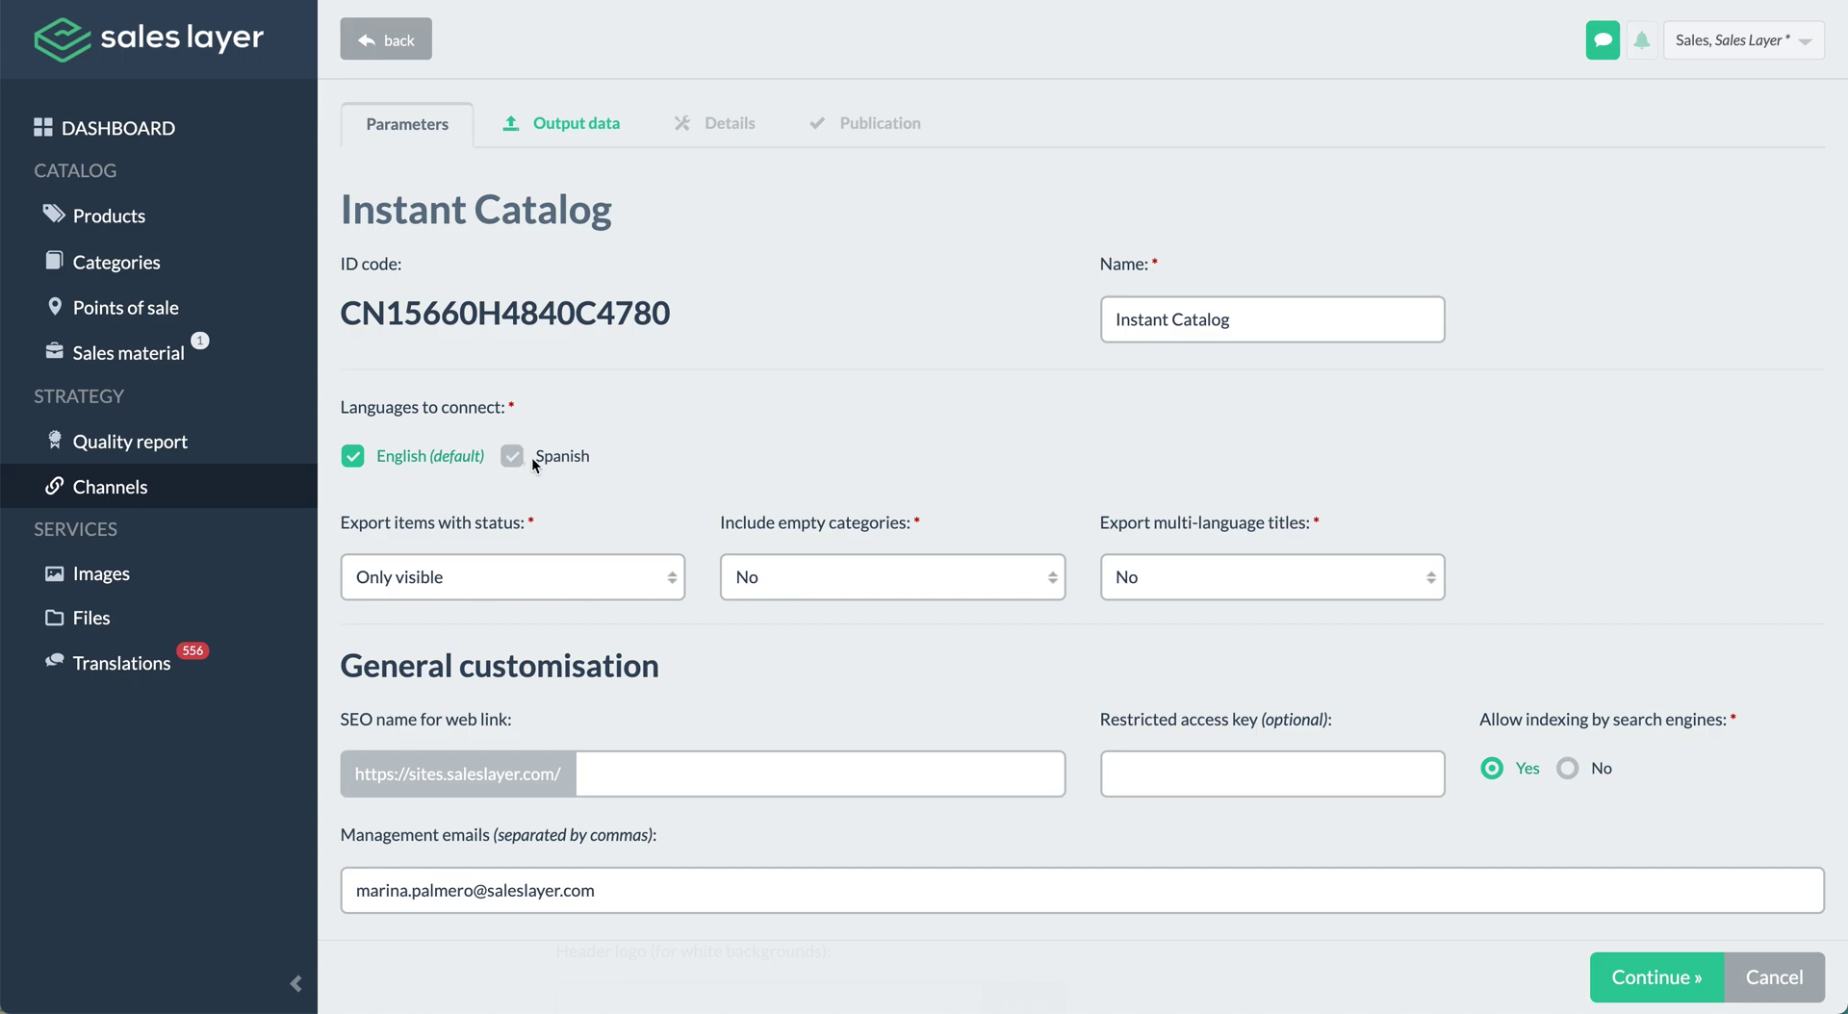
pyautogui.click(515, 457)
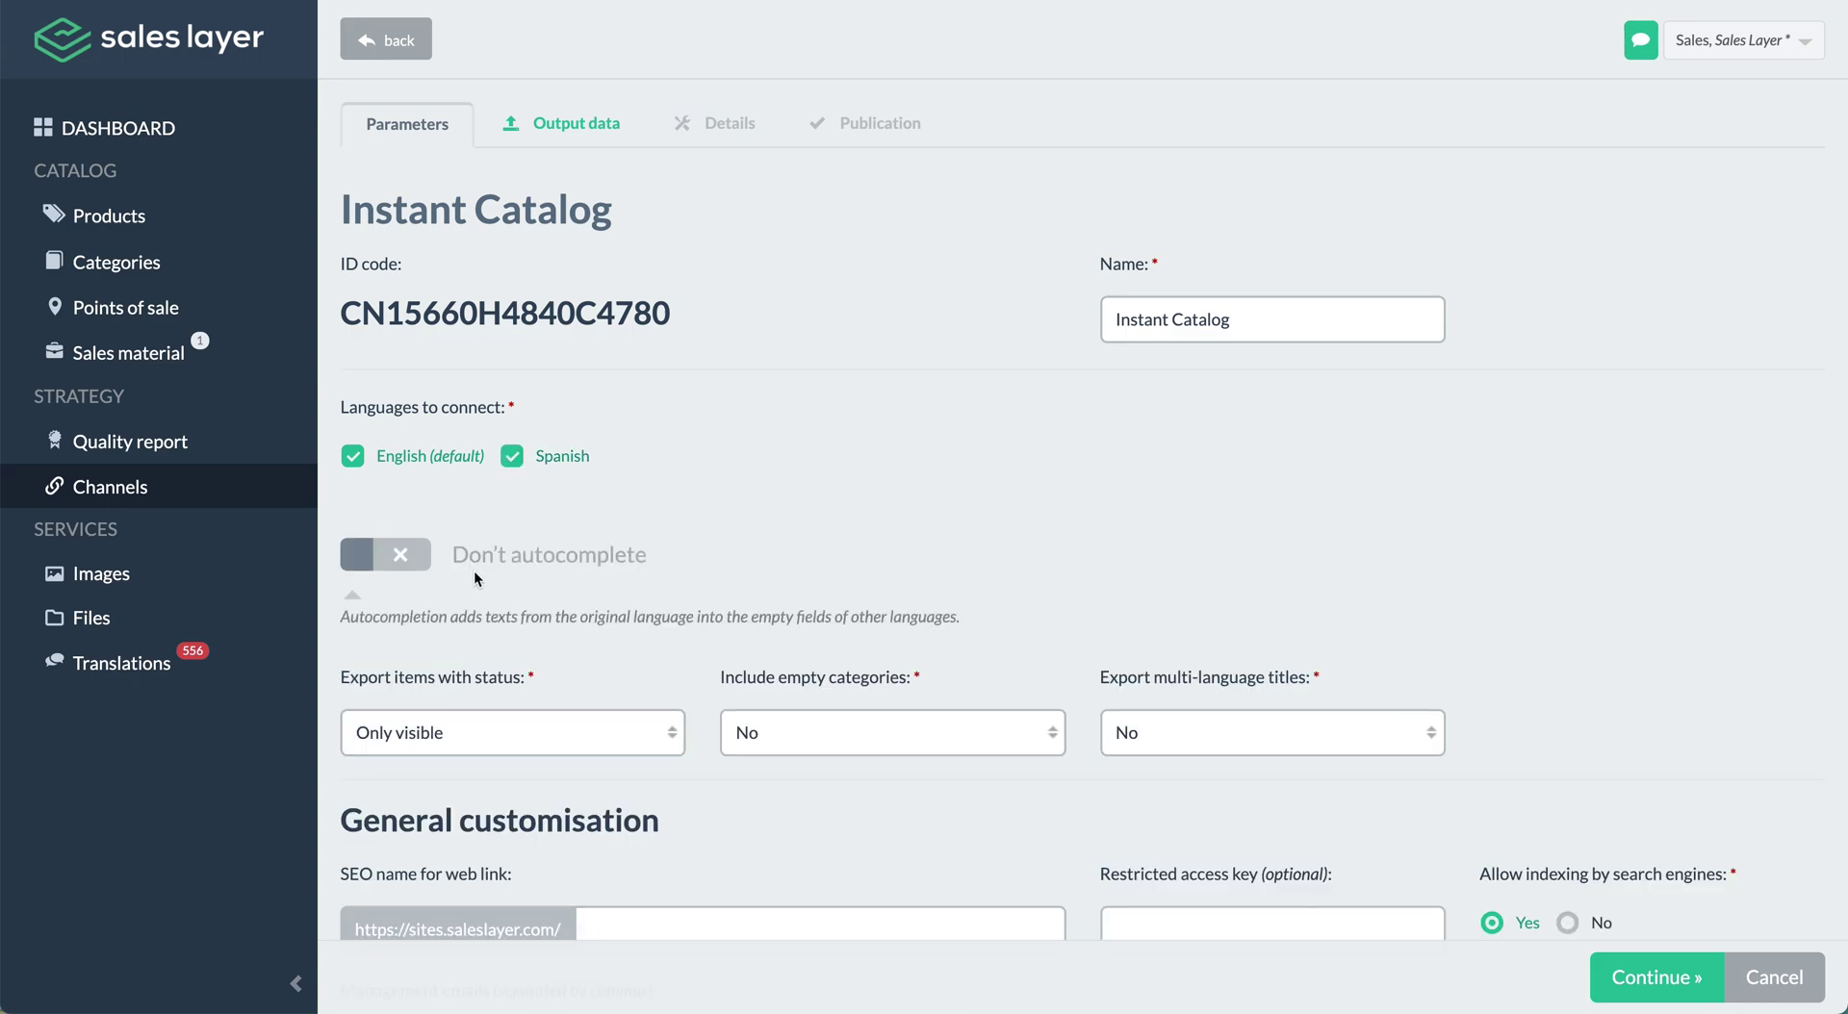
# - Set the SEO web link name to EXTENDED and leave the restricted access key empty
pyautogui.scroll(-5, 1100, 782)
pyautogui.click(965, 703)
pyautogui.write('EXTENDED')
pyautogui.click(1280, 698)
pyautogui.write('123')
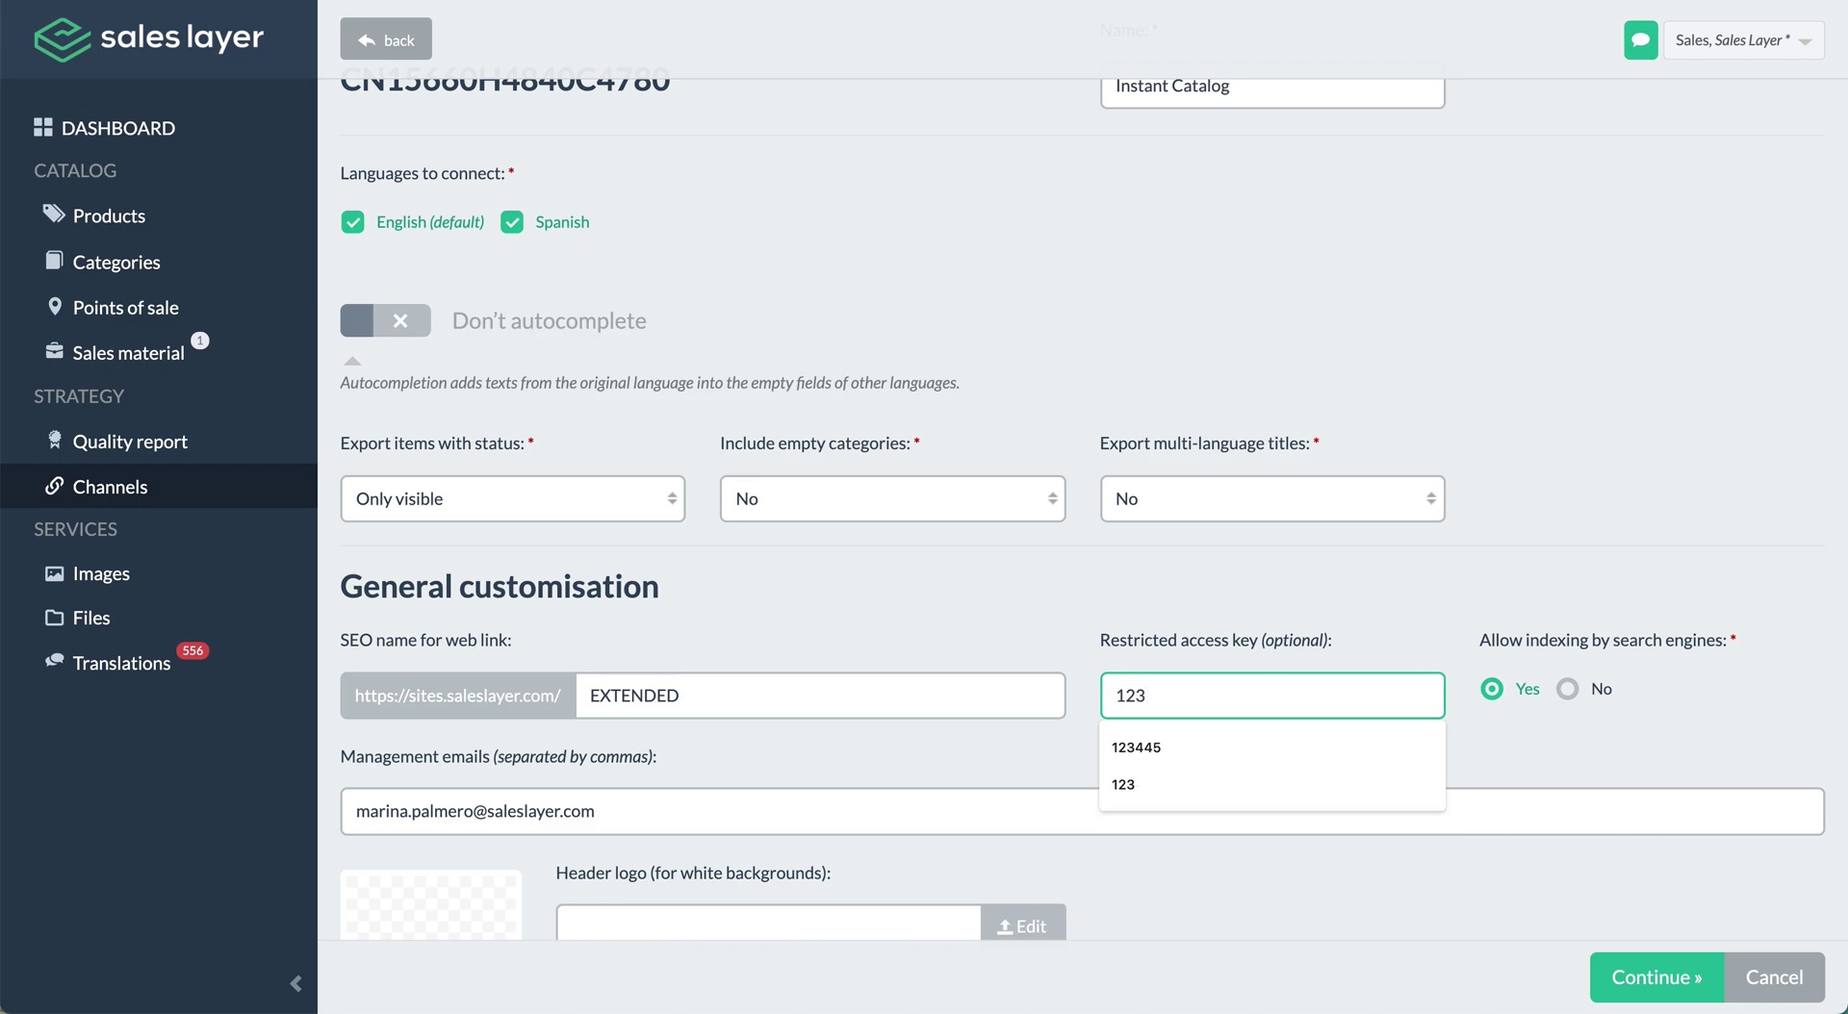
pyautogui.press('BackSpace')
pyautogui.press('BackSpace')
pyautogui.press('BackSpace')
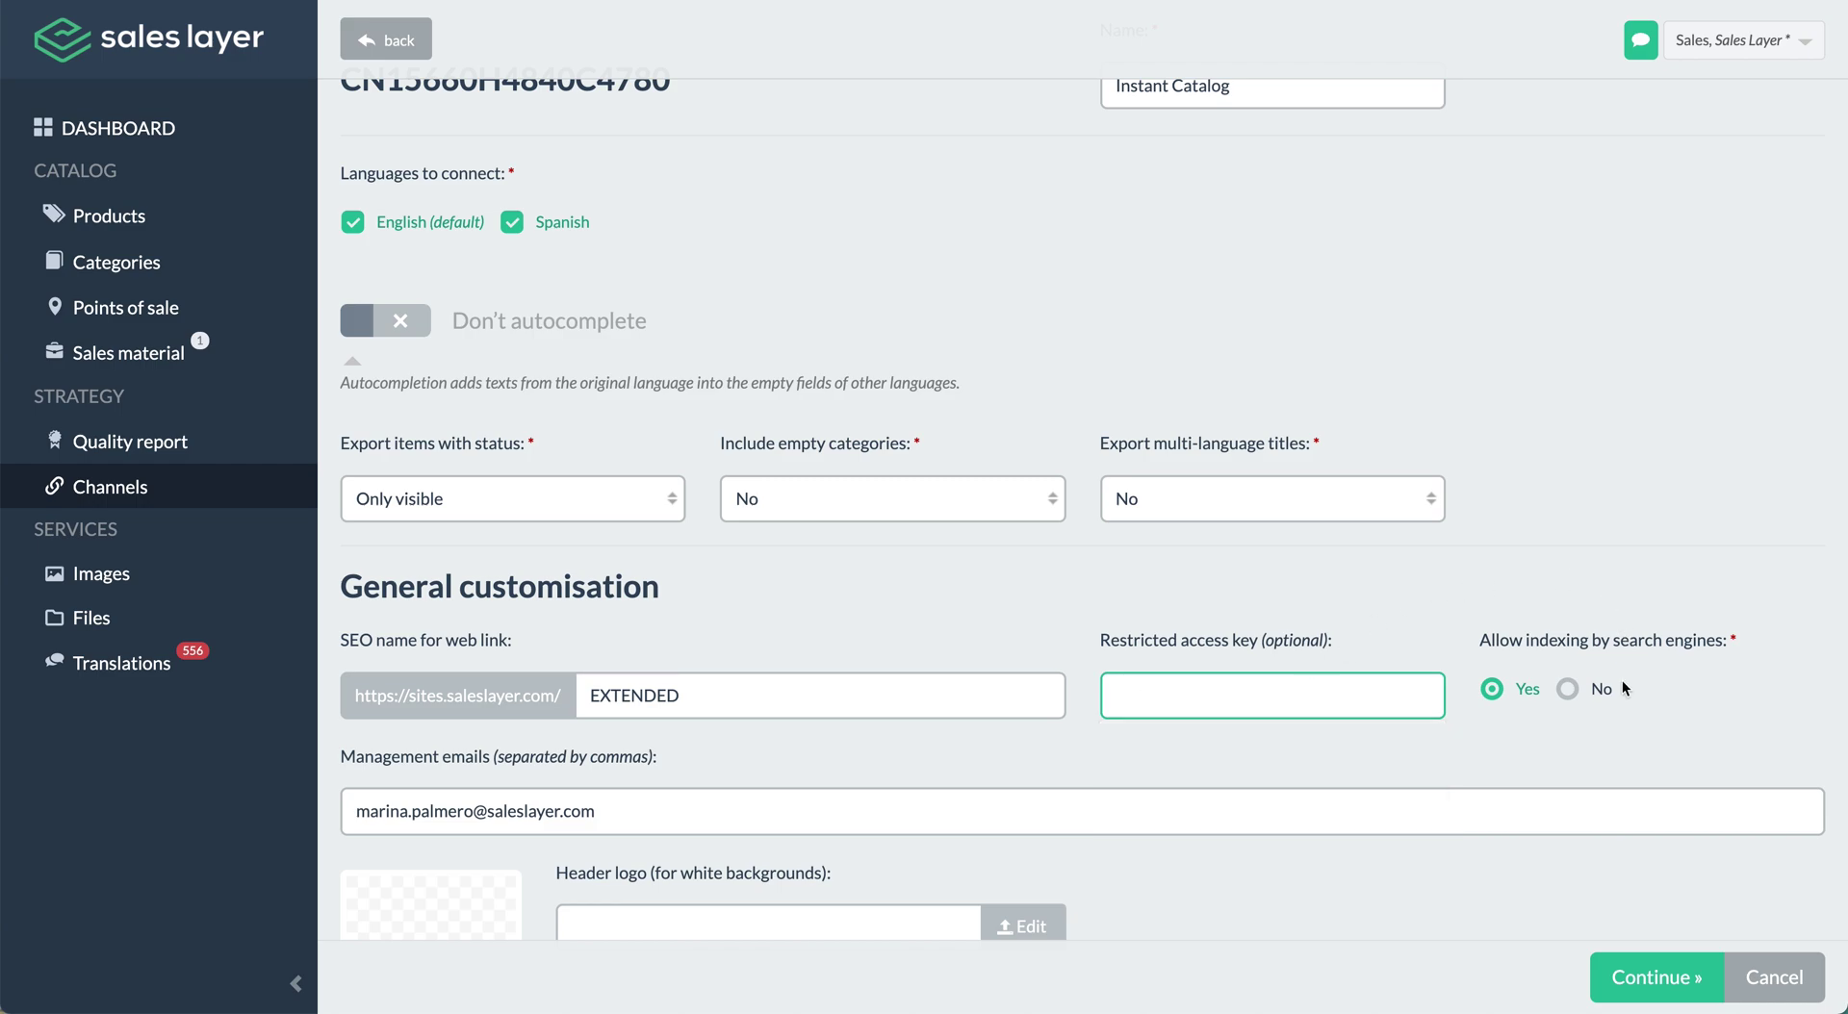
pyautogui.scroll(-2, 1535, 722)
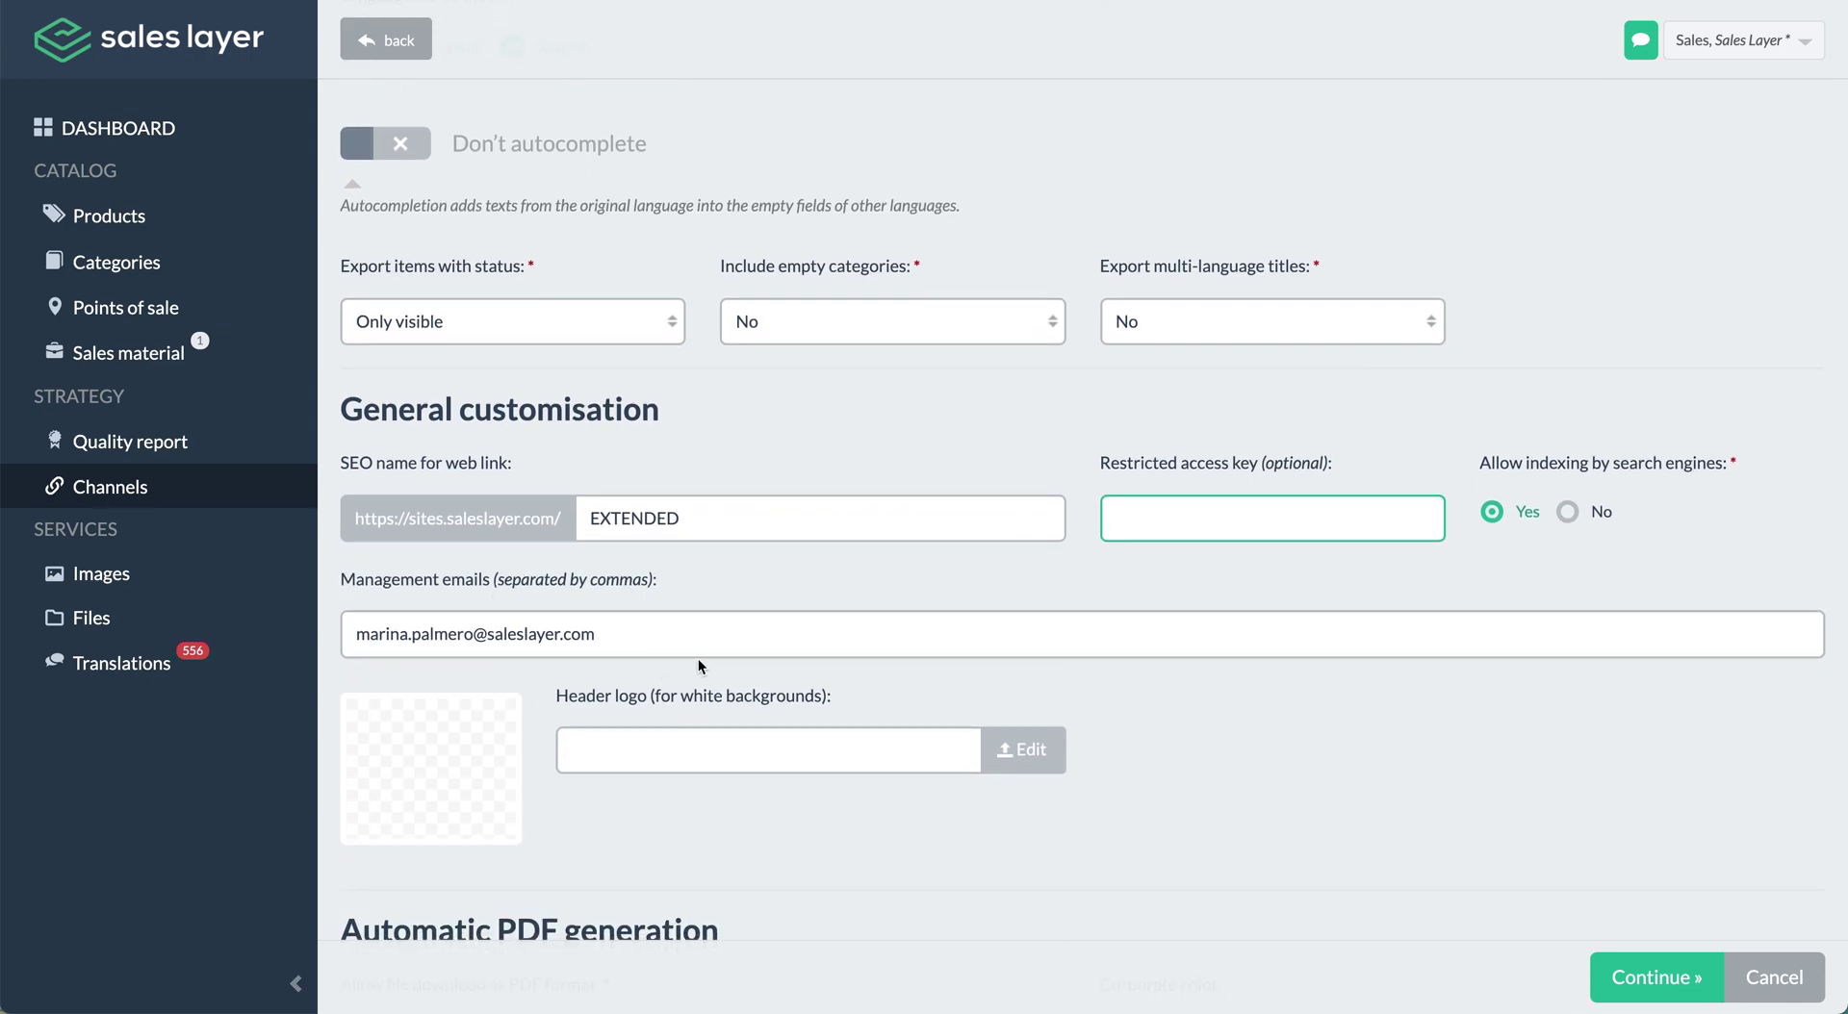
# - Set logo sales layer.png, found by searching 'LOGO' in the image library, as header logo
pyautogui.click(999, 745)
pyautogui.click(1376, 431)
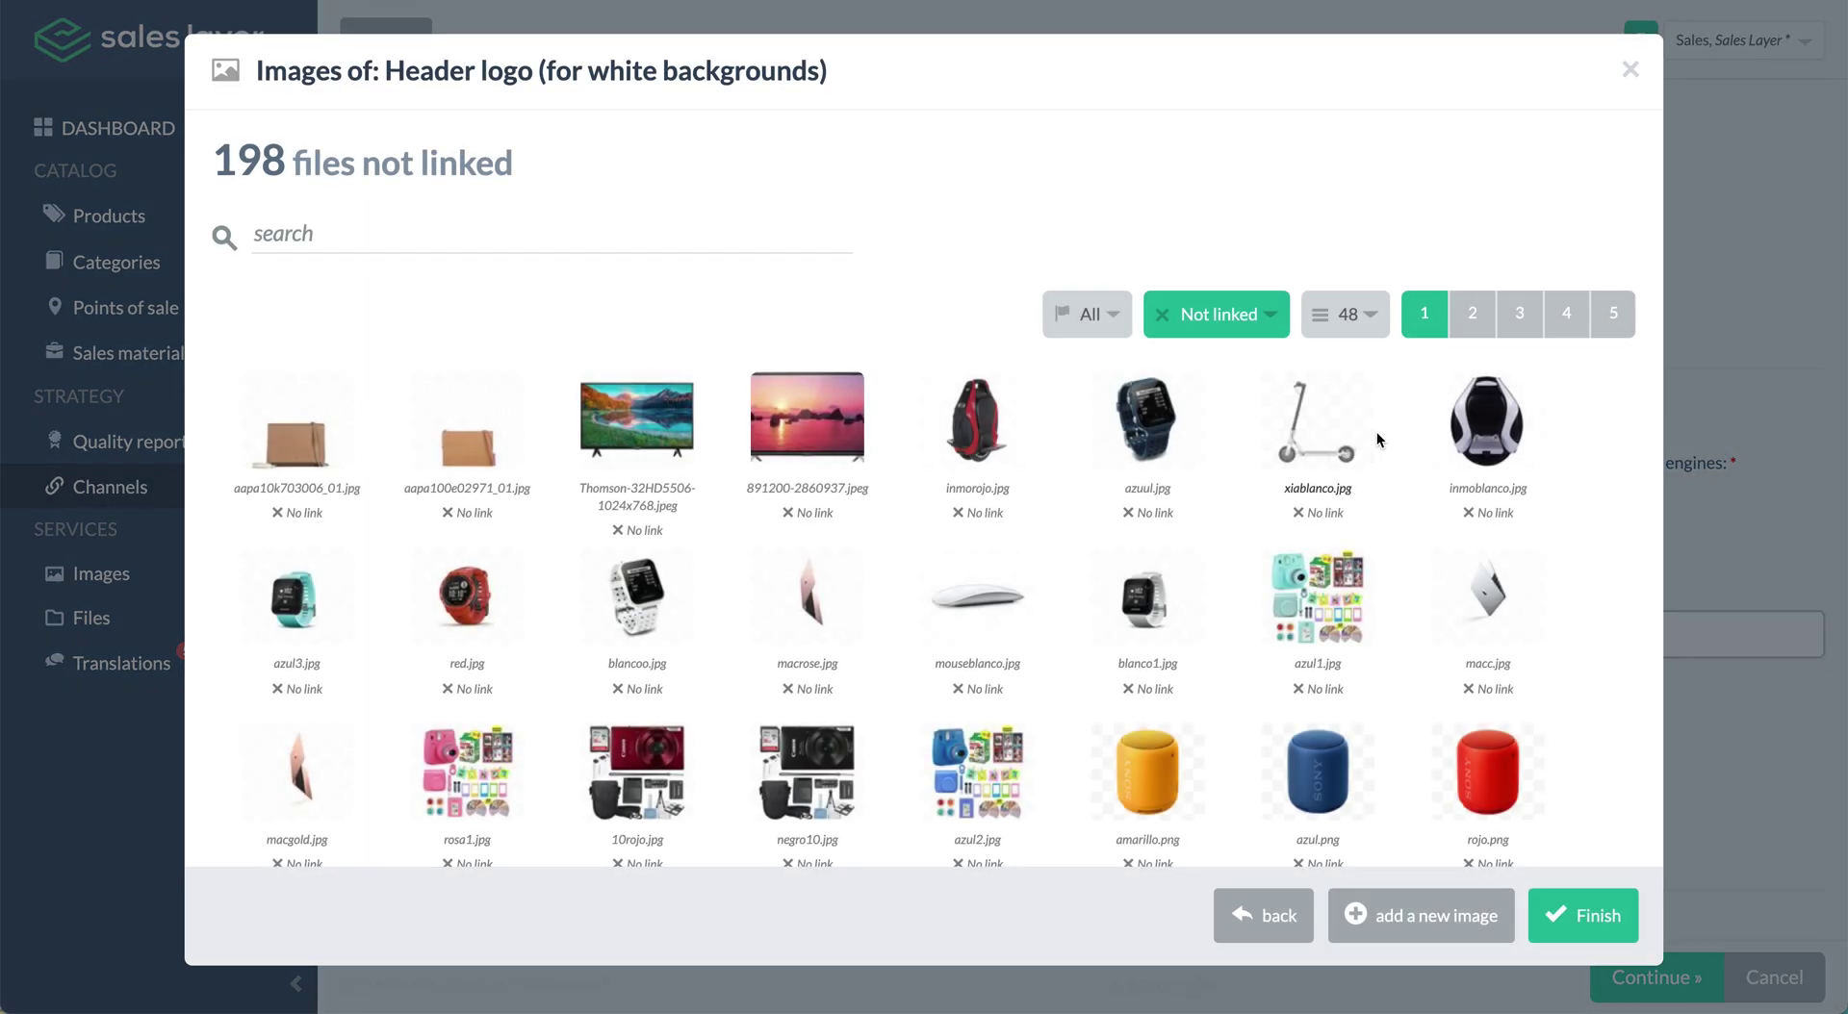
pyautogui.write('LOGO')
pyautogui.press('Return')
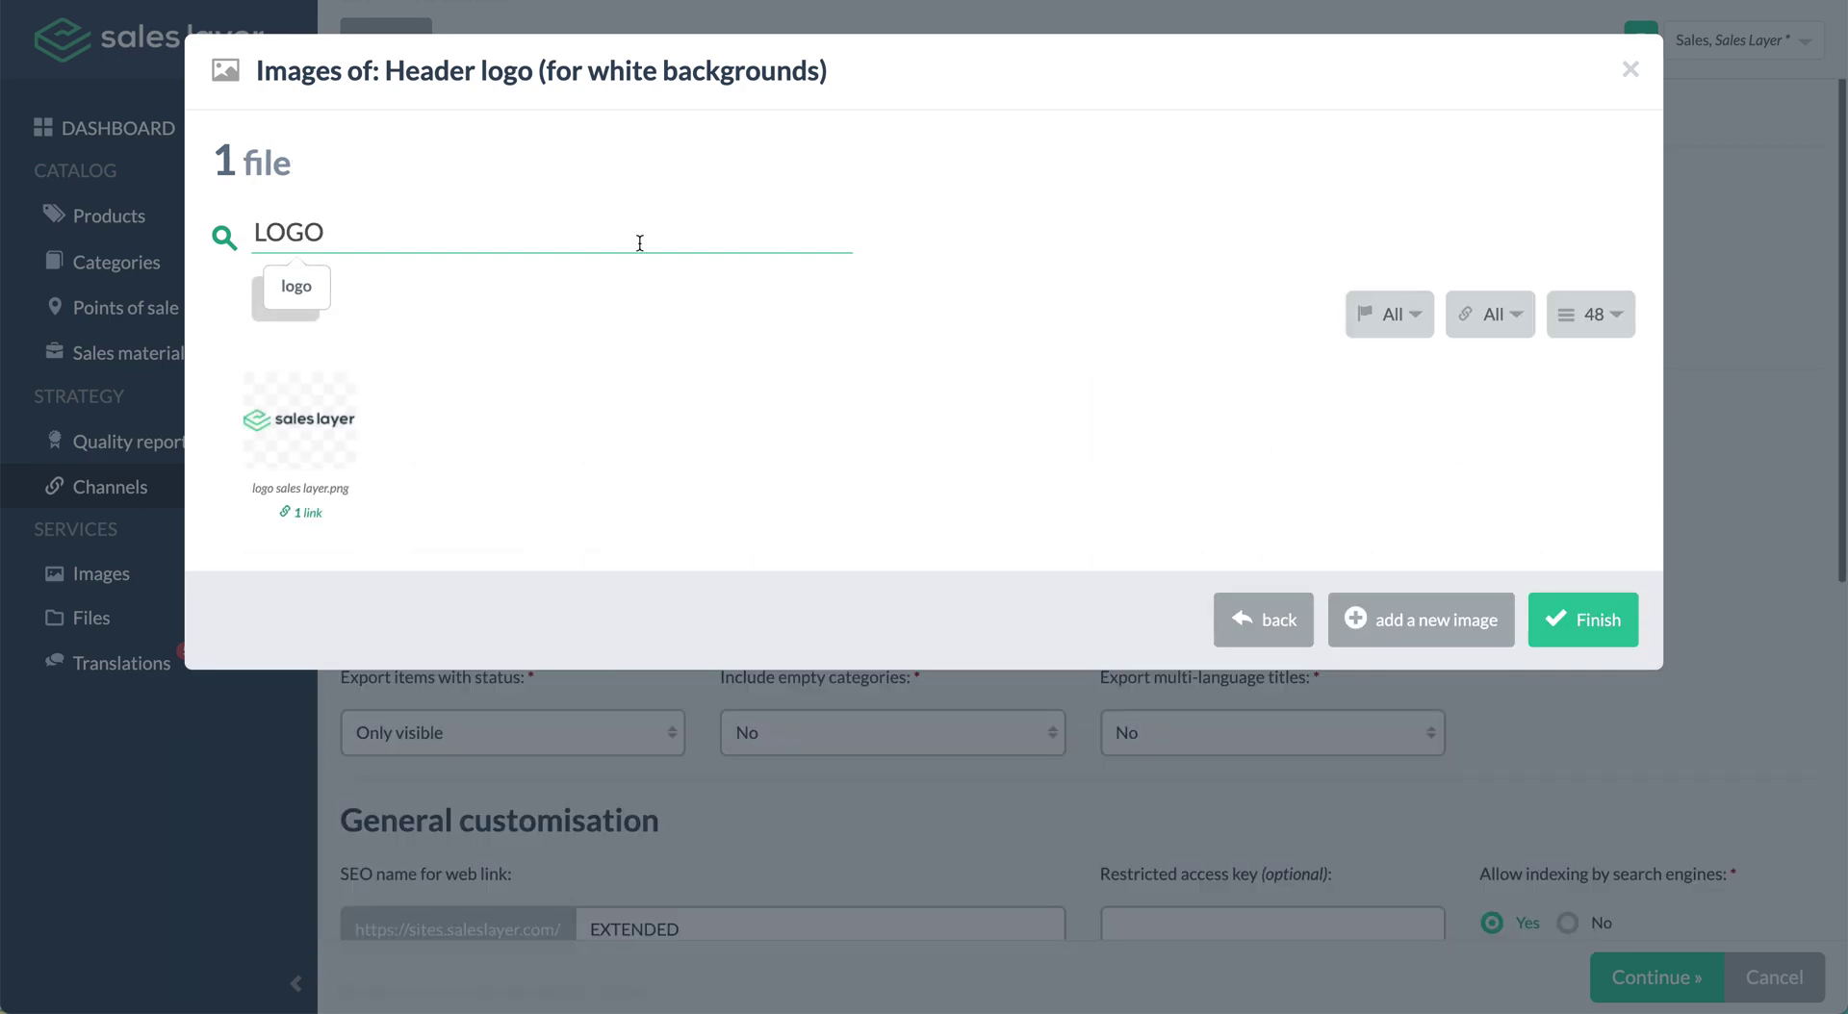
pyautogui.click(354, 431)
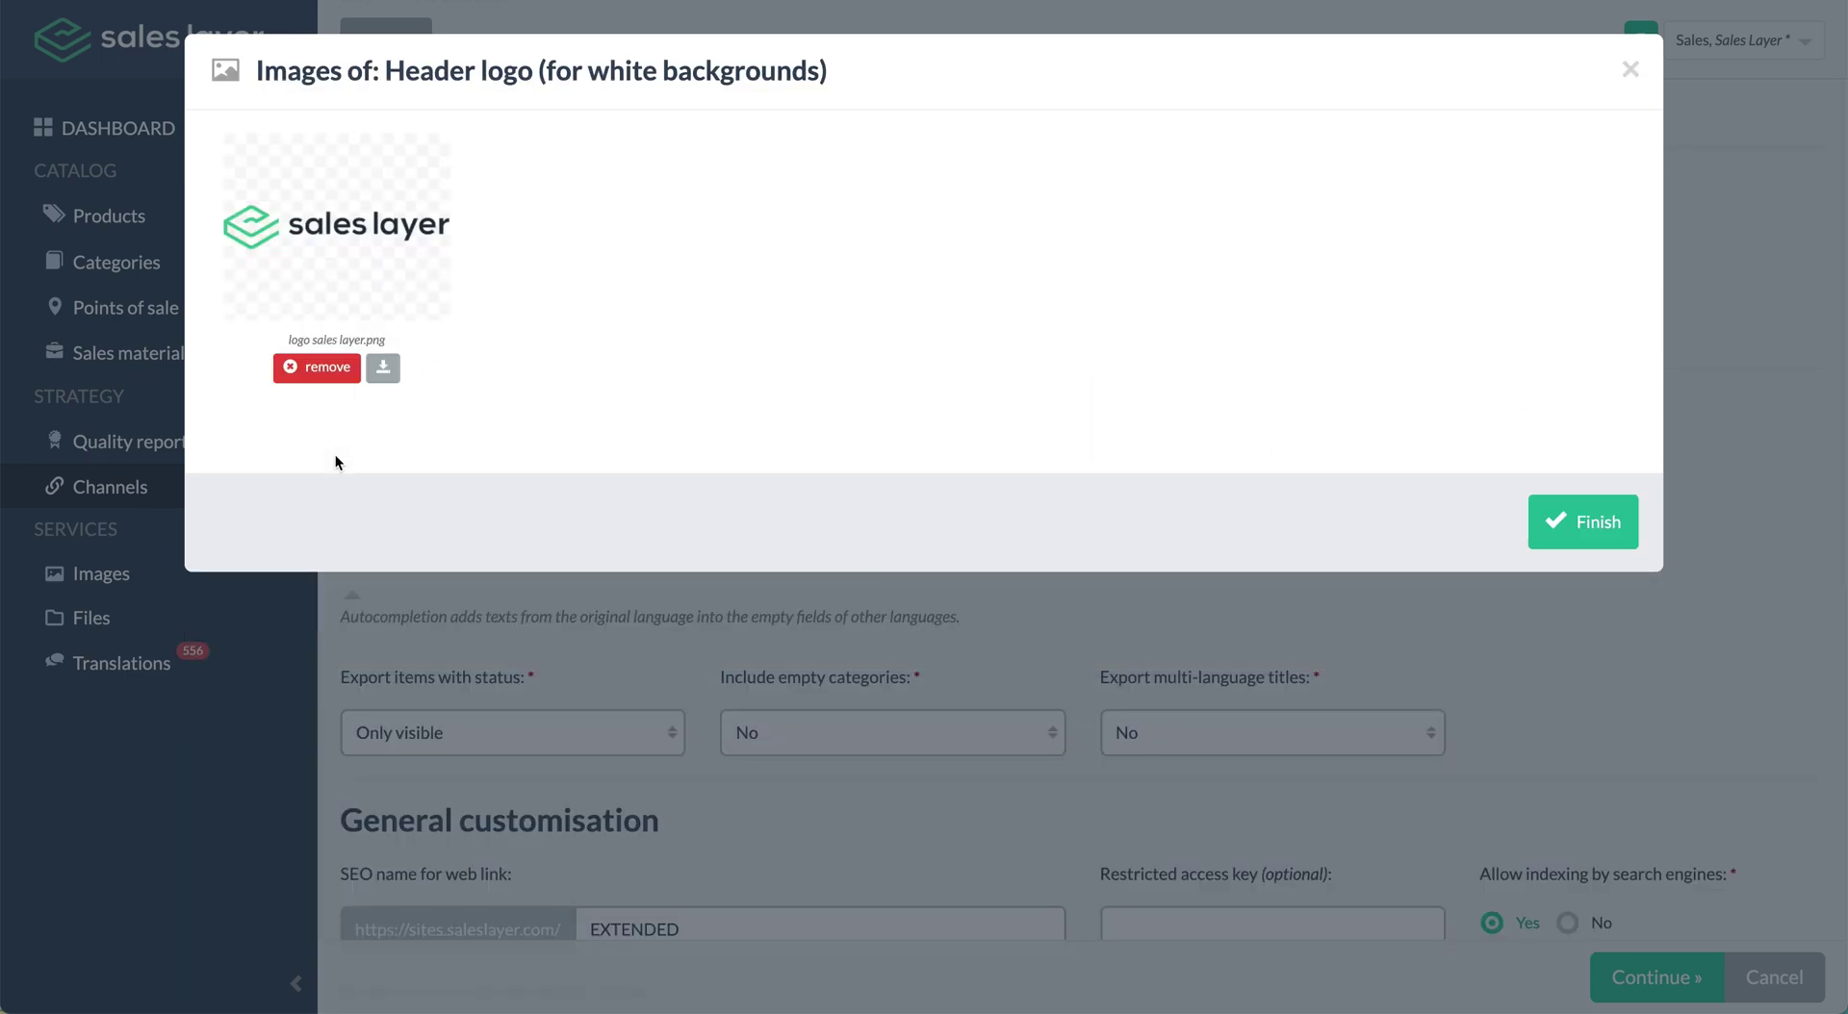
pyautogui.click(1549, 523)
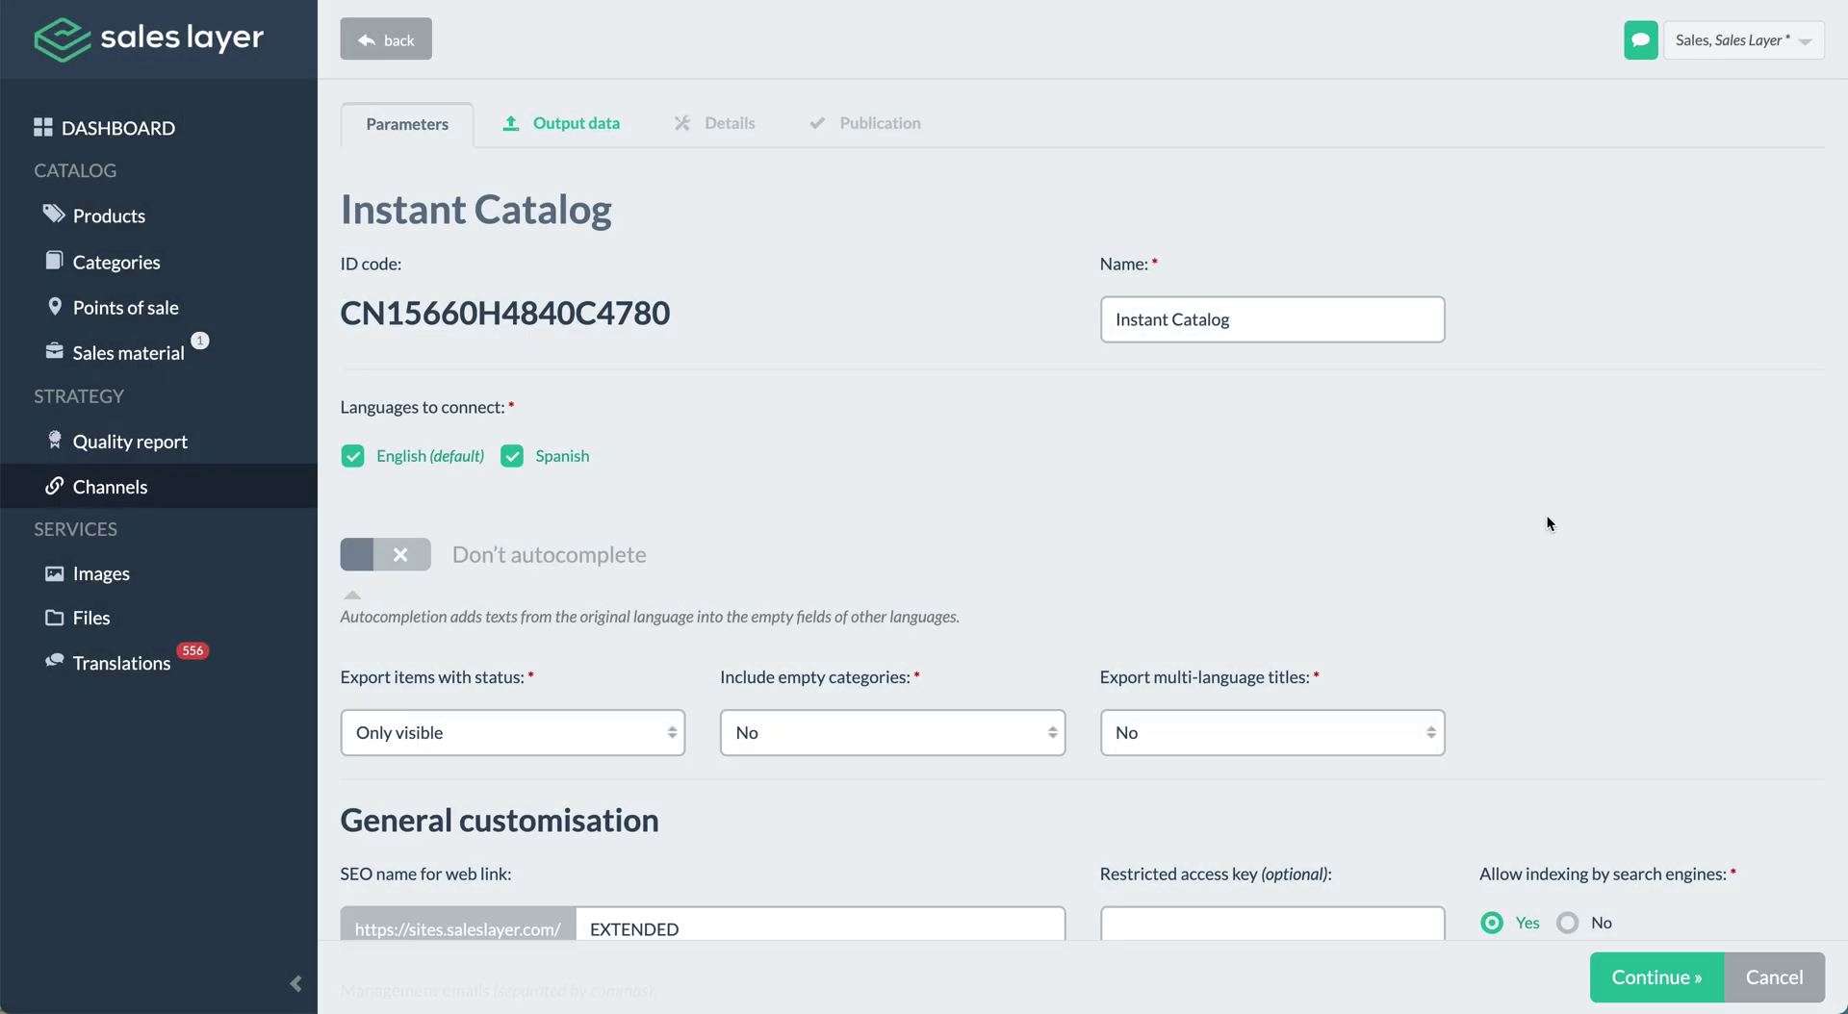
# - In the Products output table, check Product Description's formula and remove the Tags field
pyautogui.click(1609, 978)
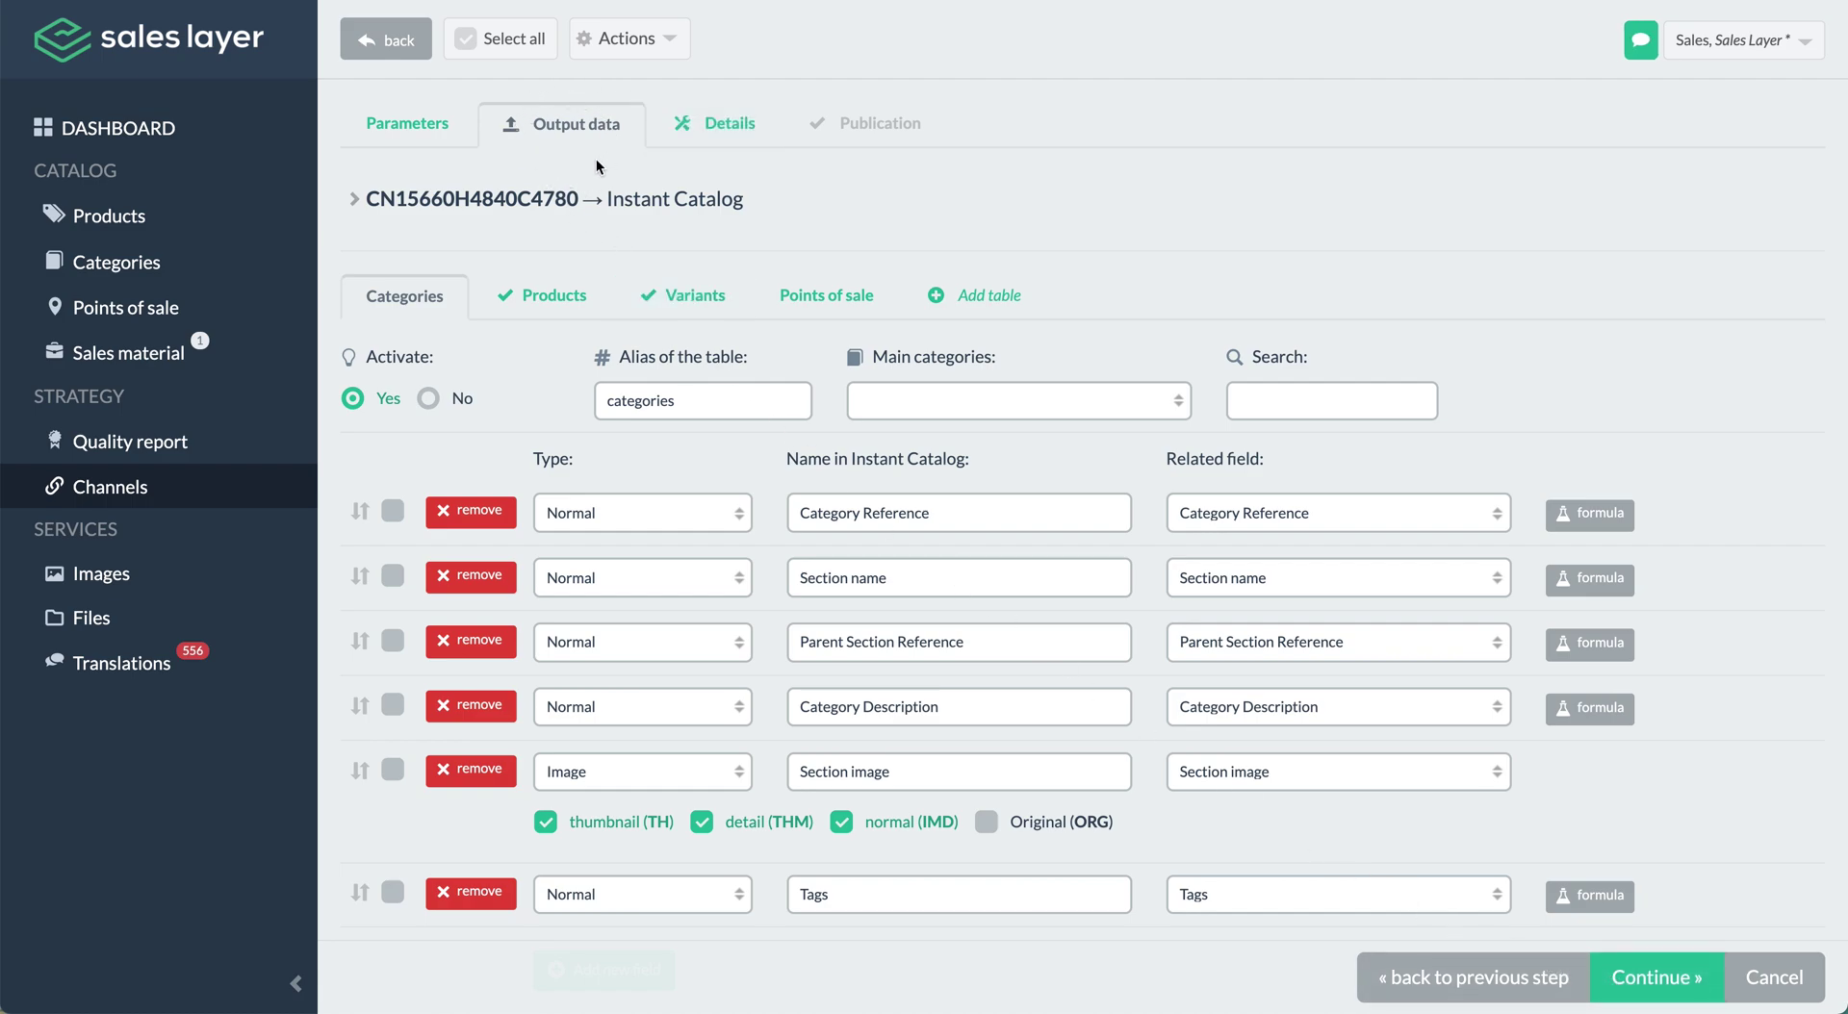
pyautogui.click(547, 299)
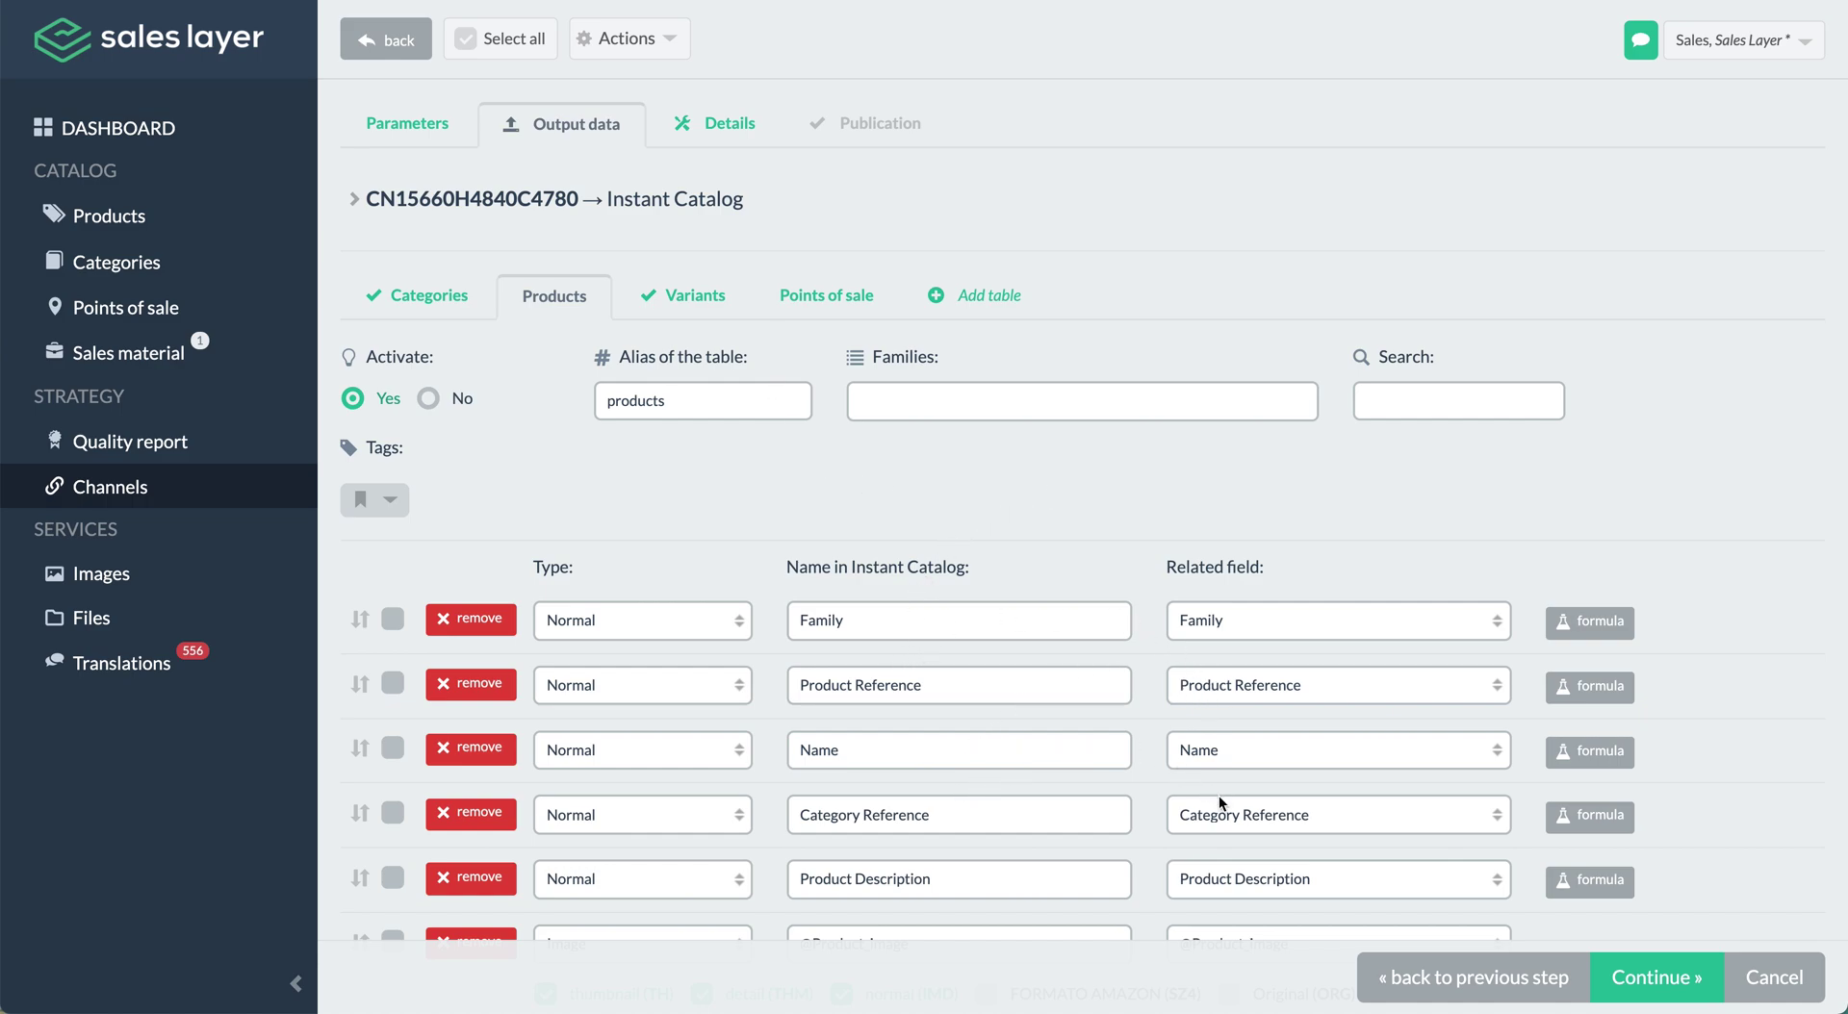
pyautogui.click(1561, 878)
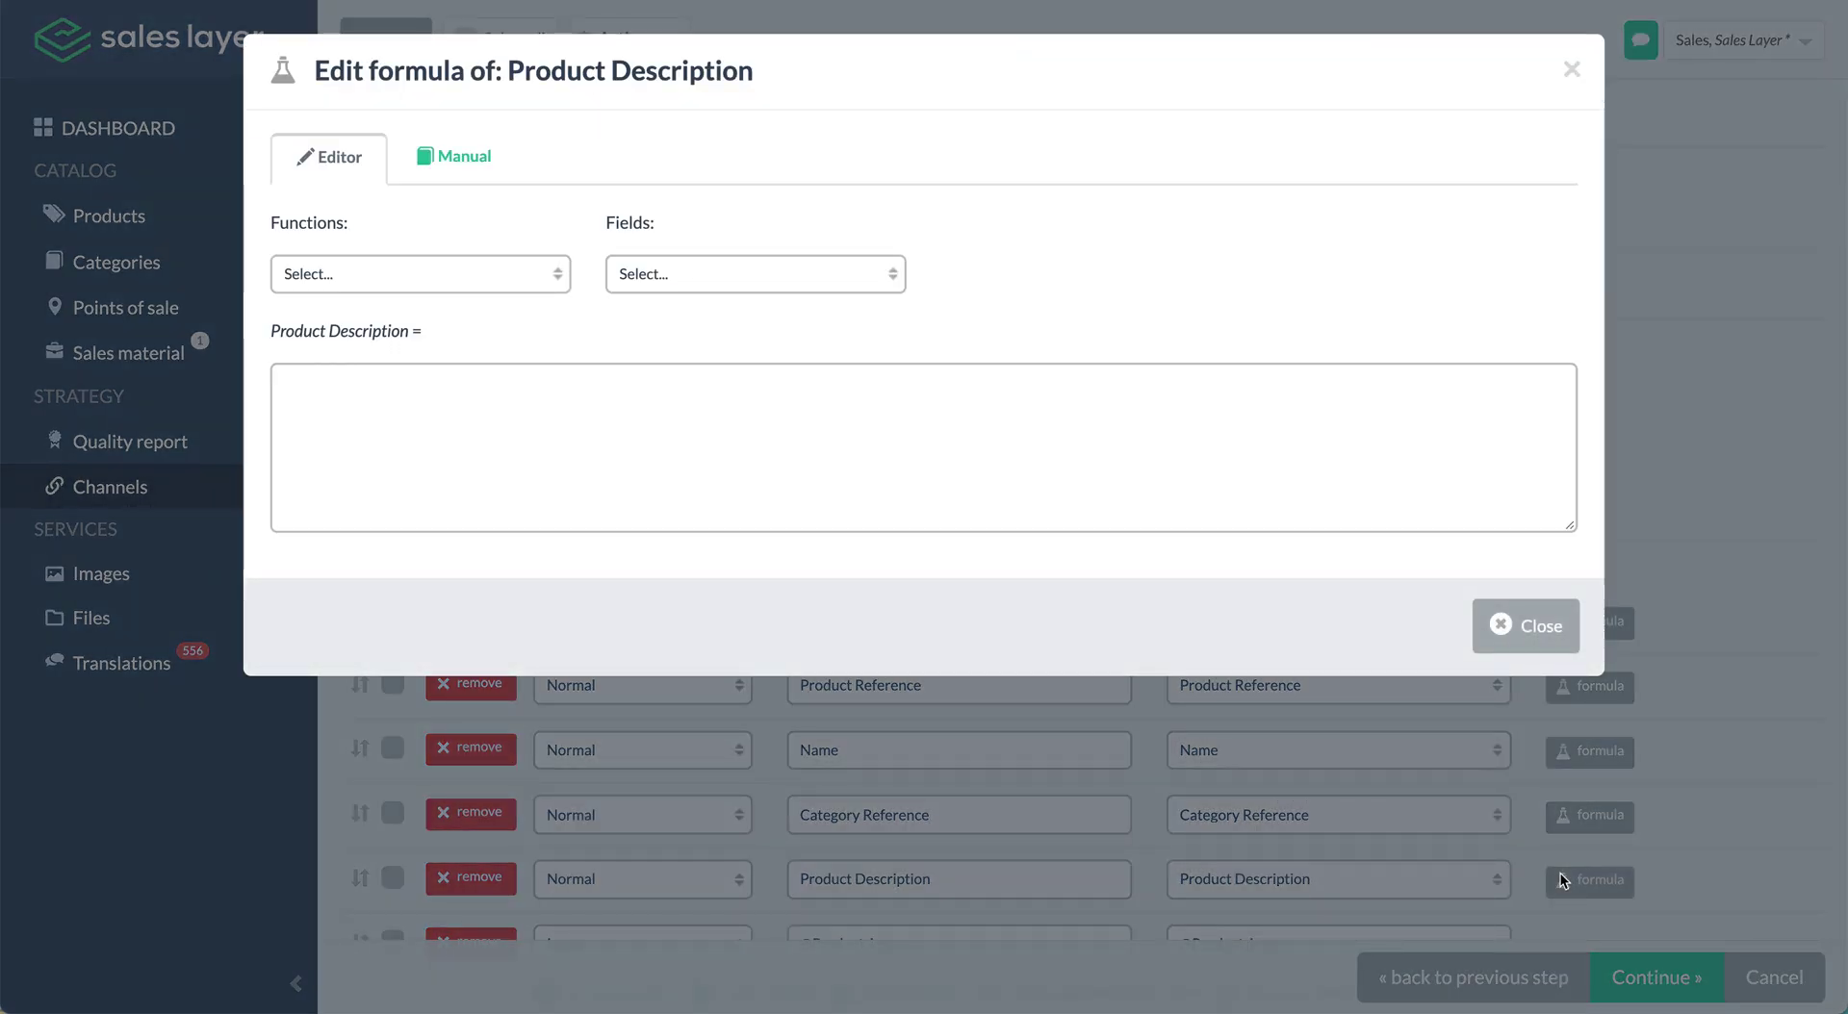
pyautogui.click(1530, 627)
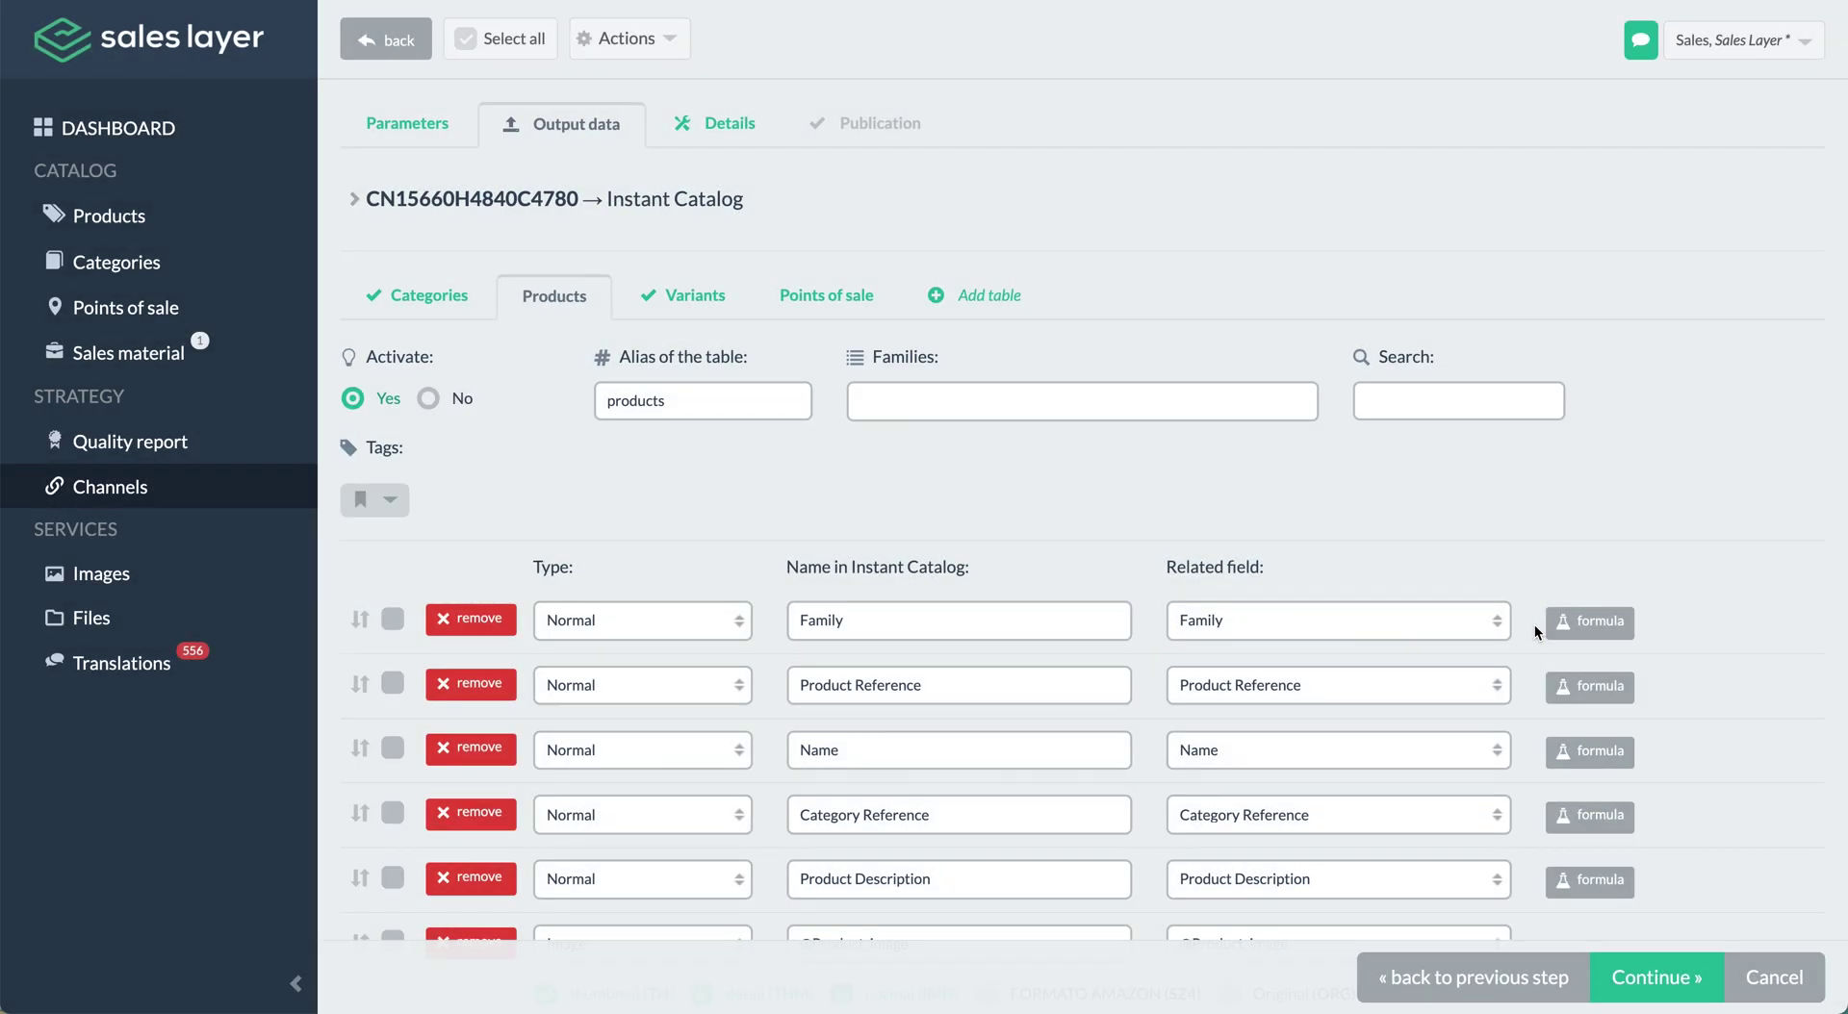
pyautogui.scroll(-2, 1274, 631)
pyautogui.scroll(-3, 1274, 631)
pyautogui.scroll(-2, 1275, 631)
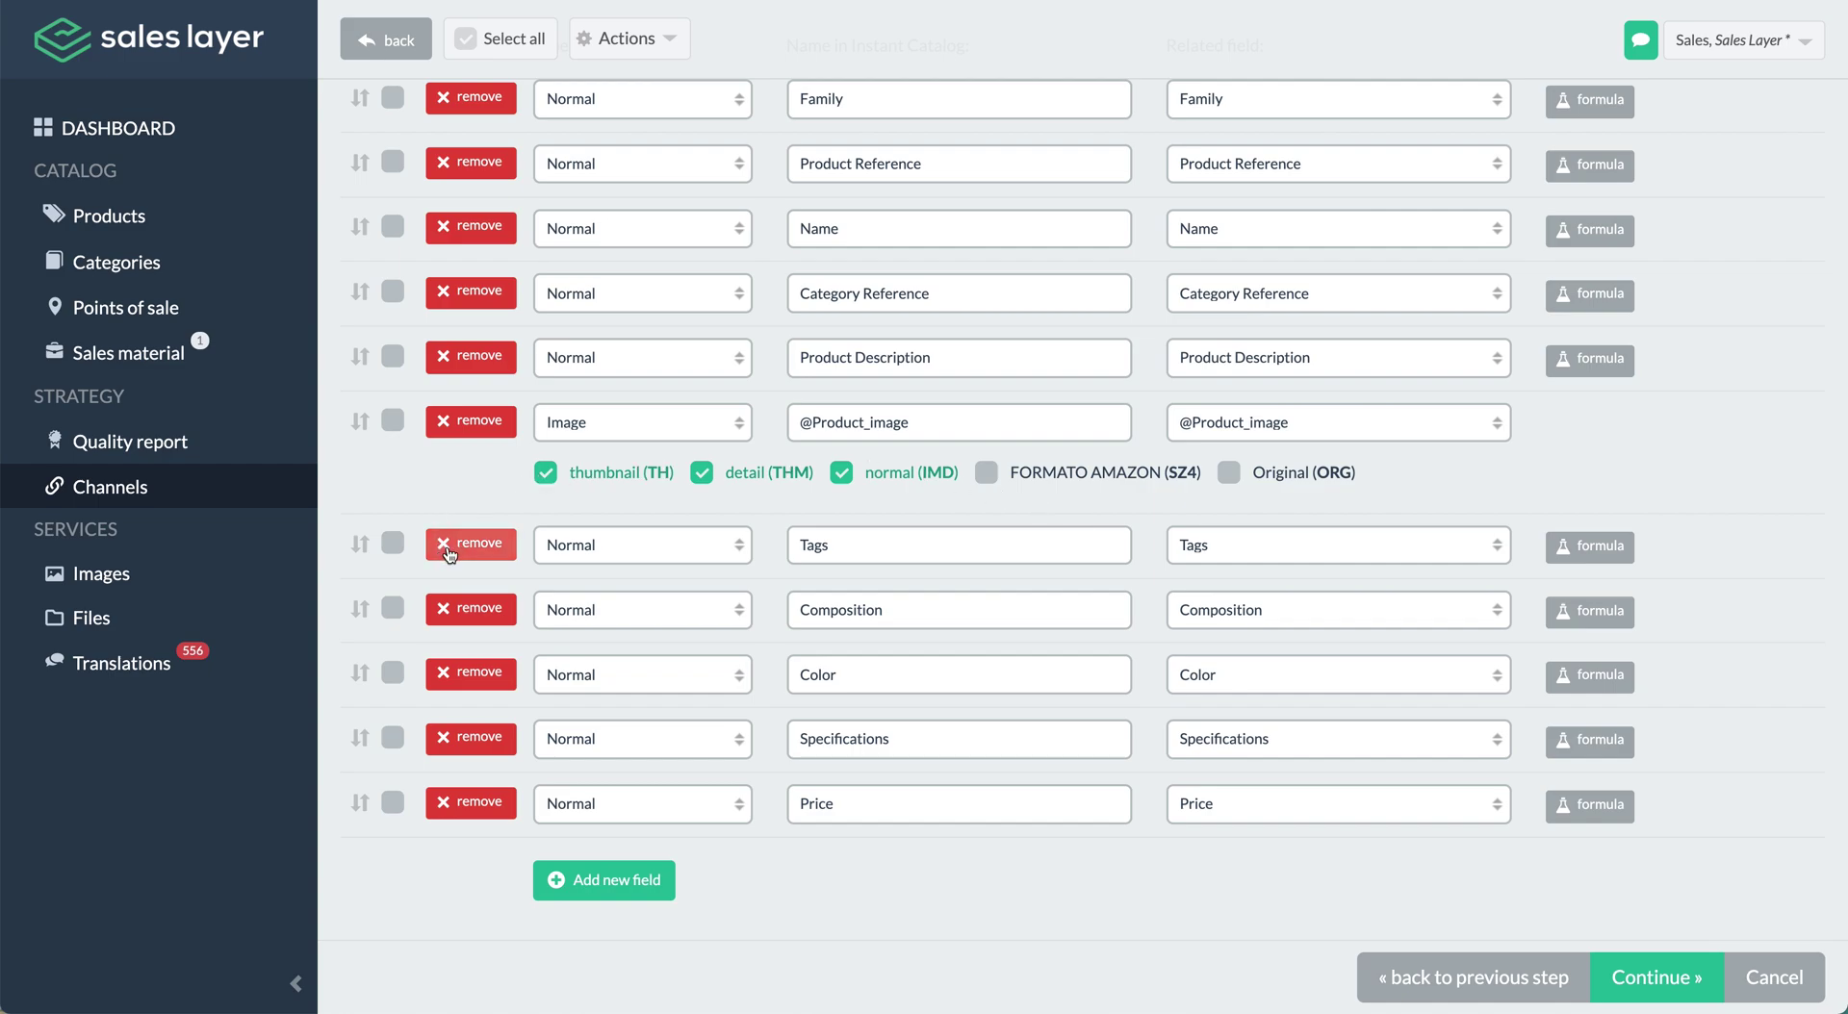
pyautogui.click(441, 547)
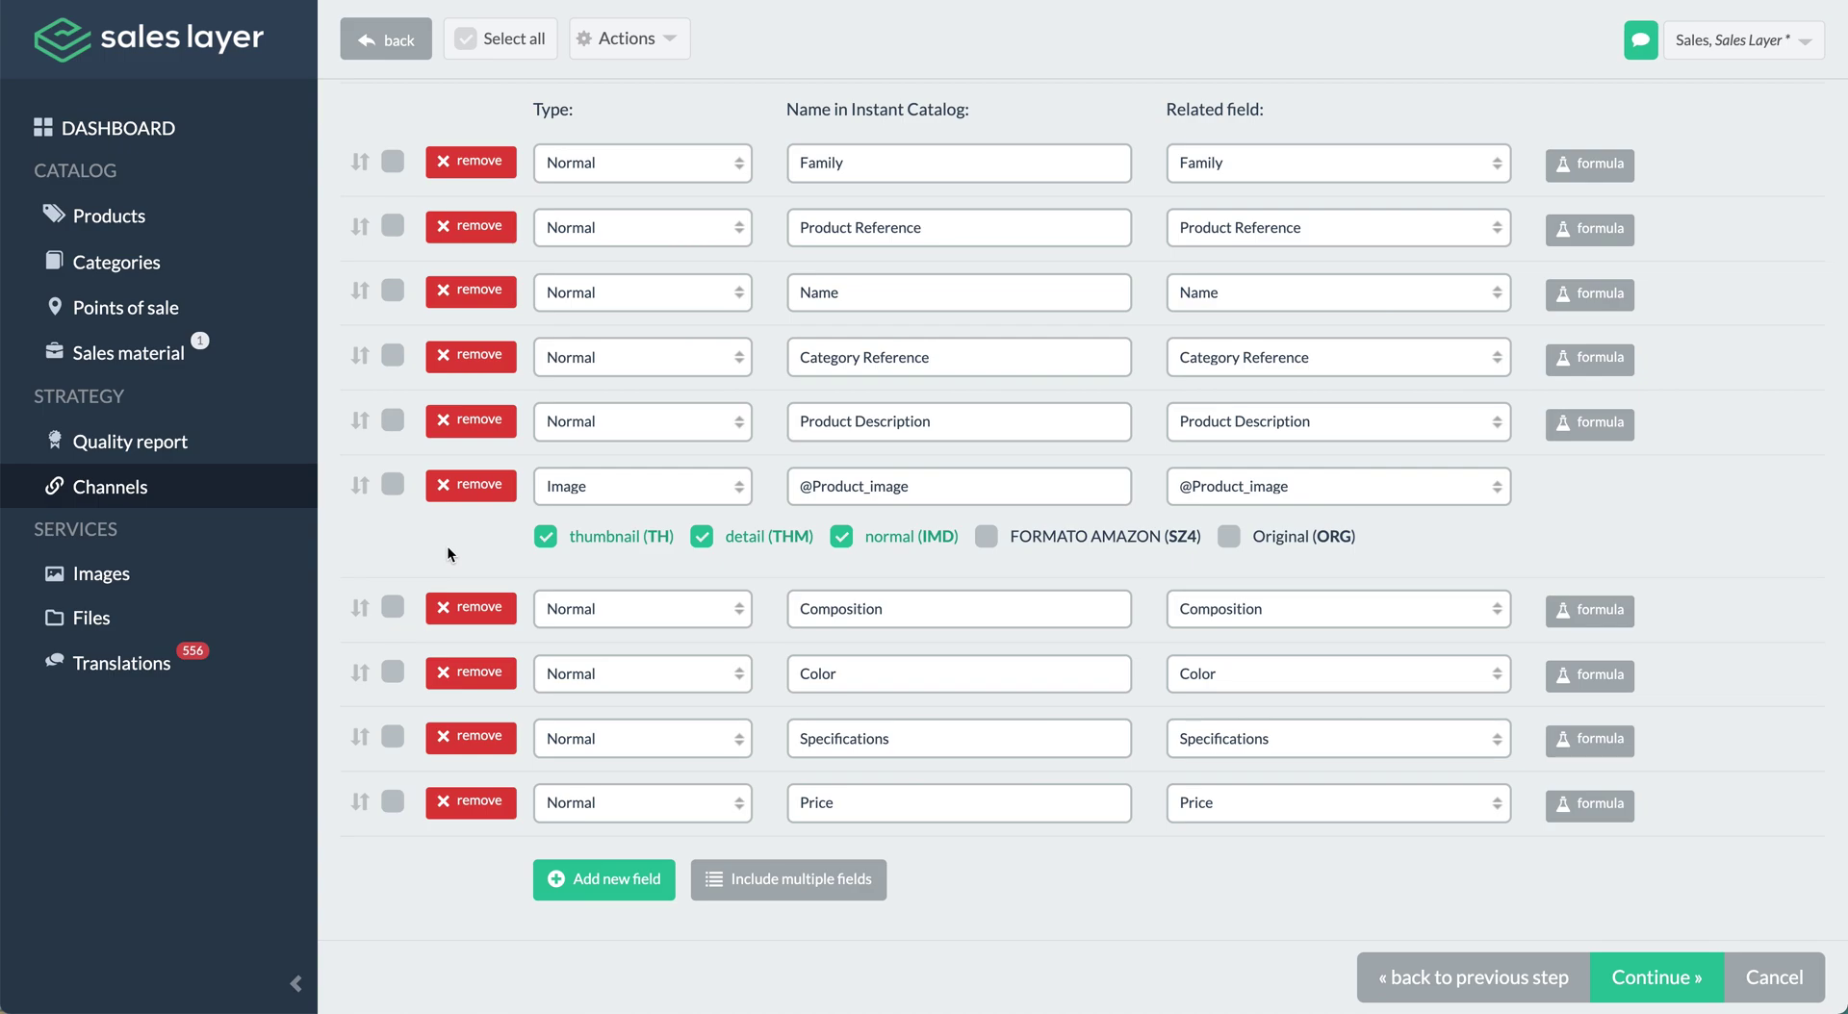
pyautogui.click(1642, 952)
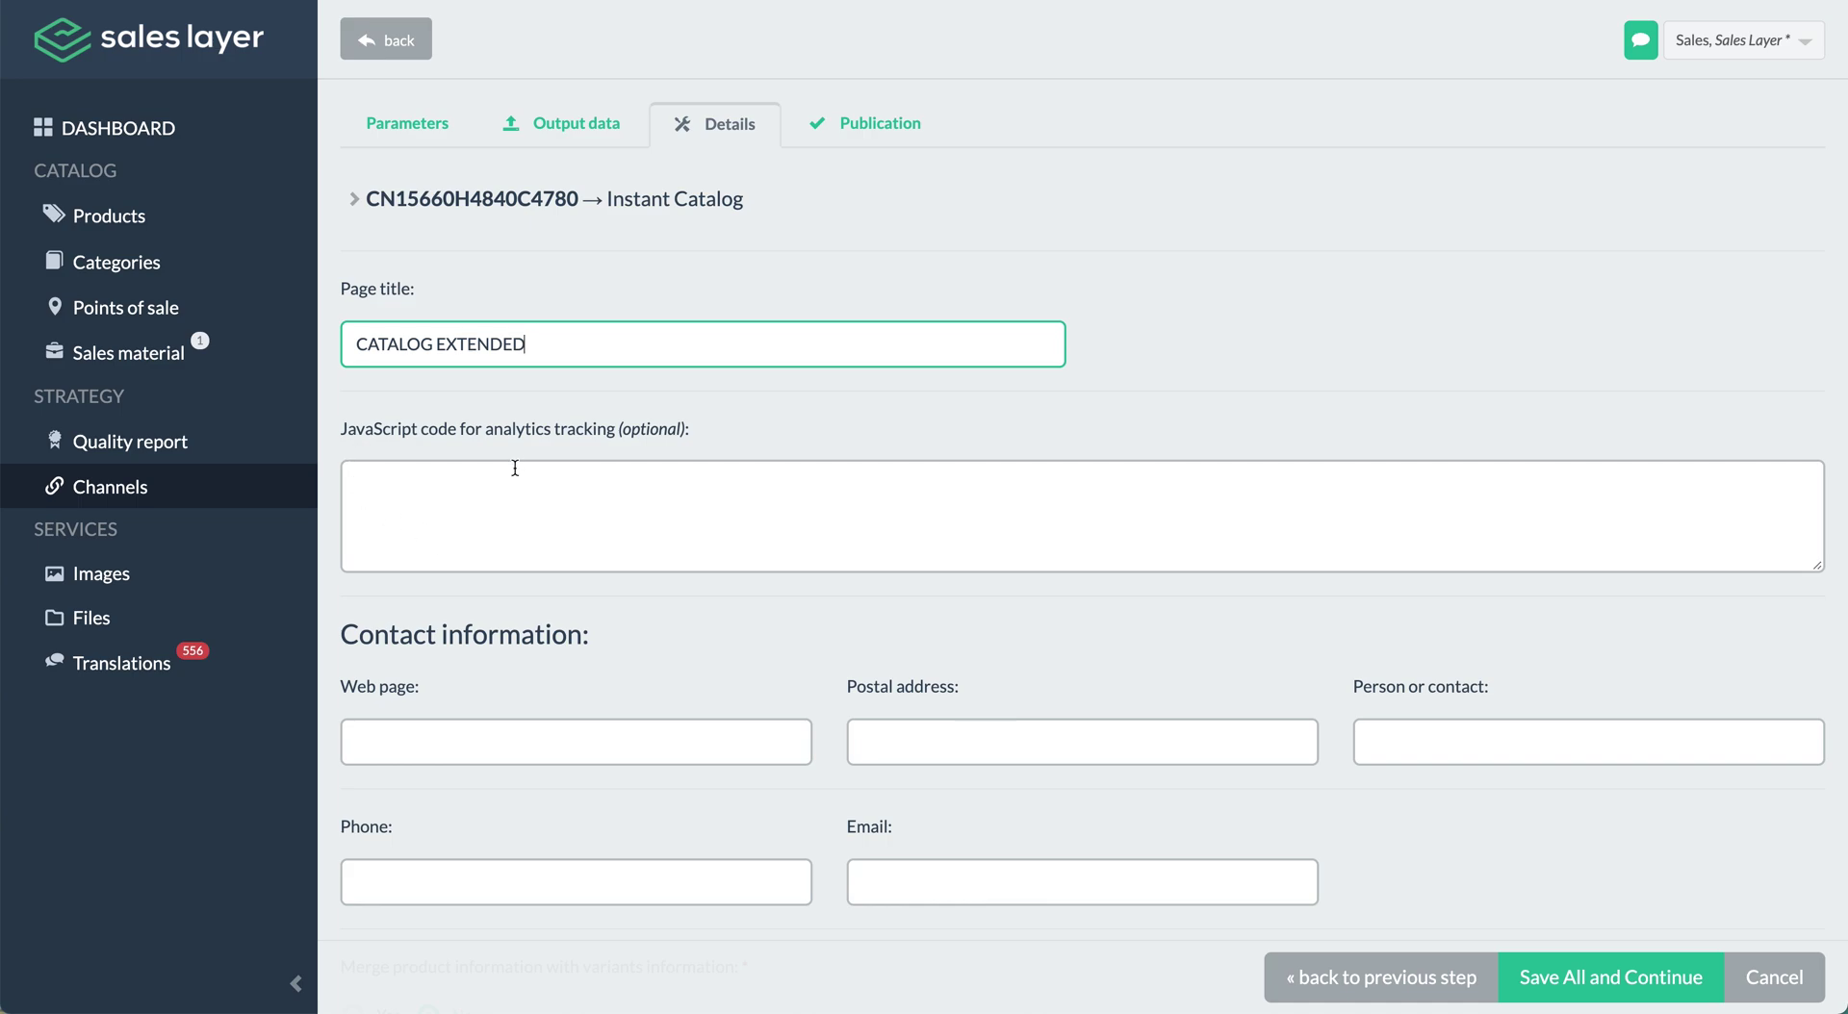
pyautogui.scroll(-3, 515, 468)
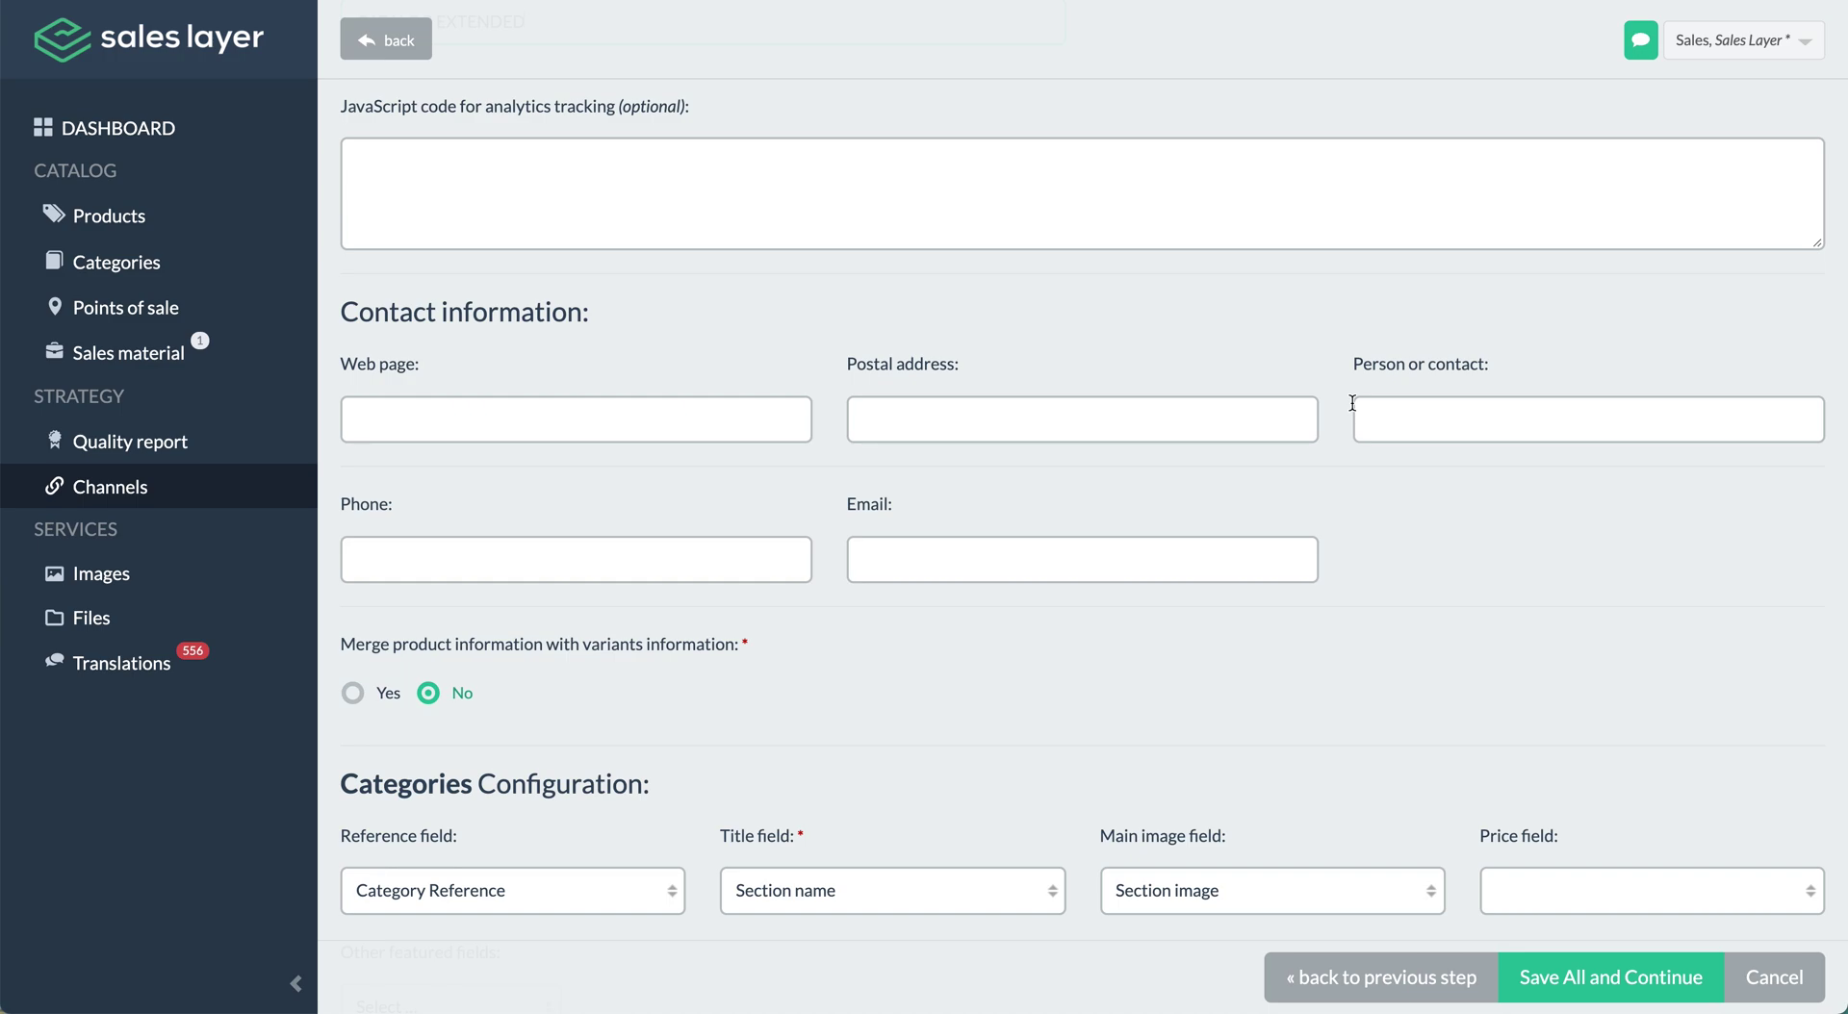
pyautogui.click(784, 412)
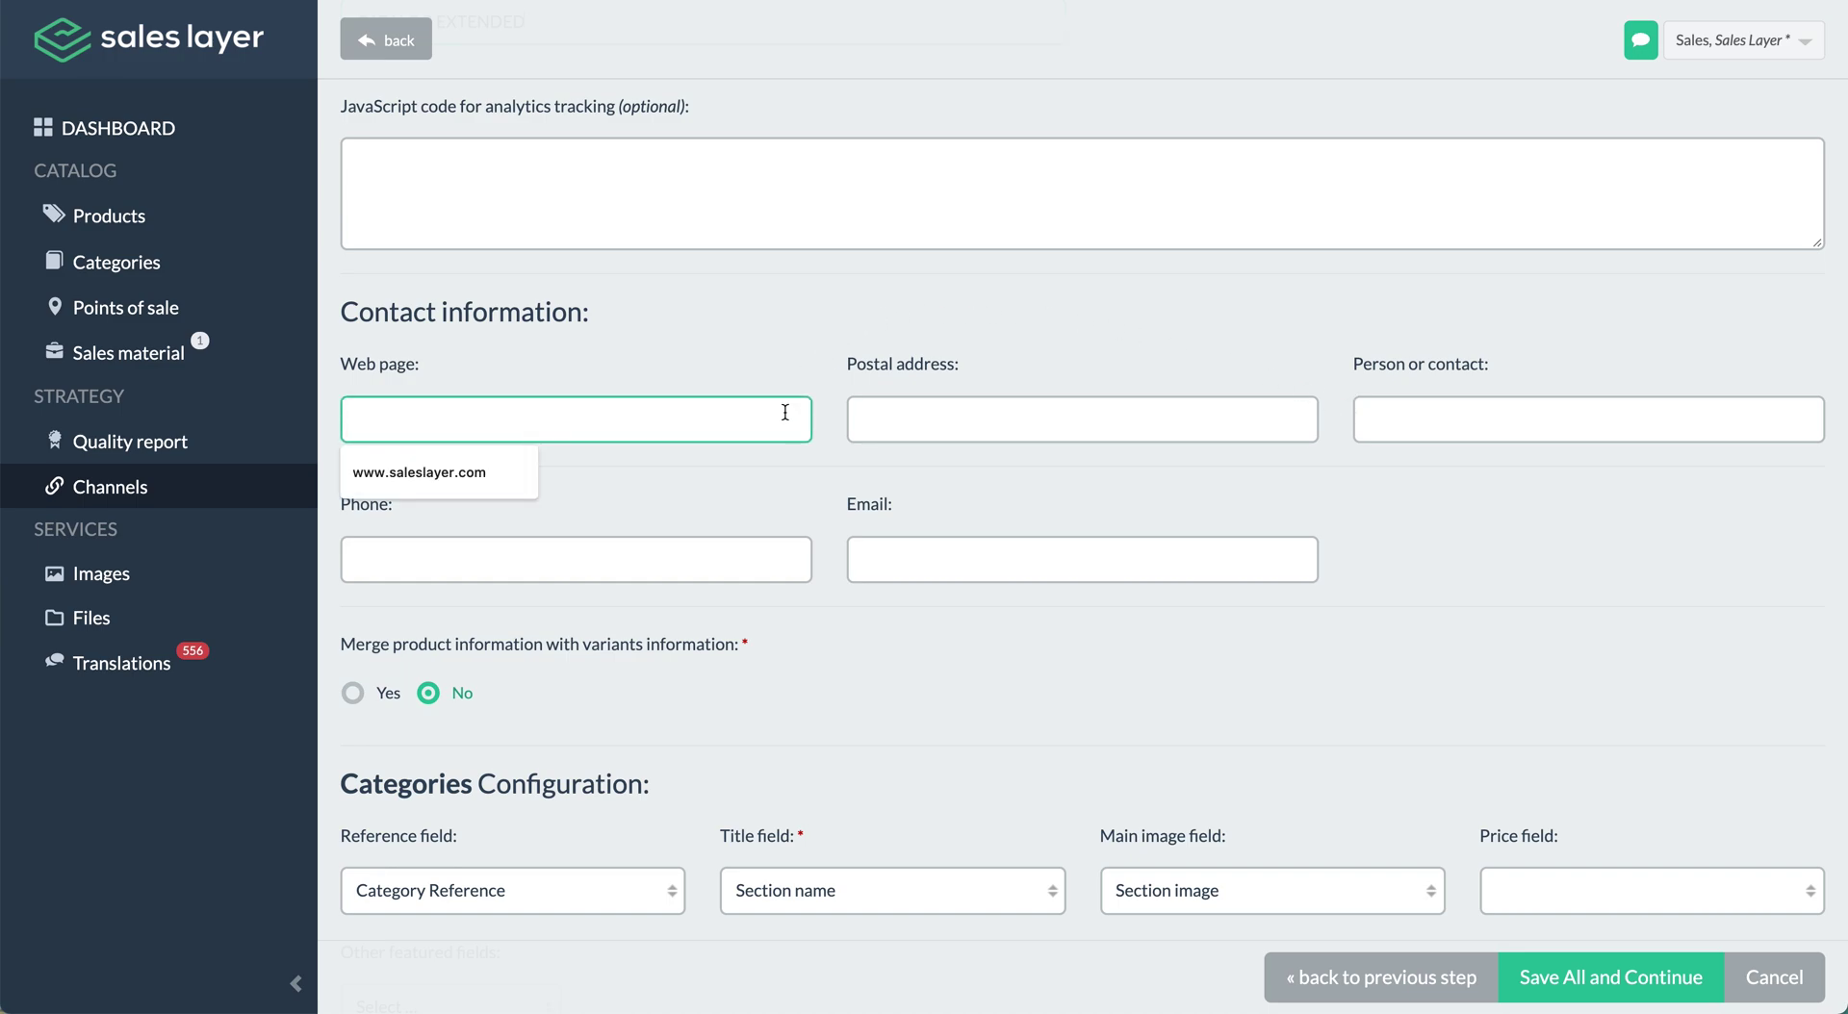
pyautogui.click(385, 471)
pyautogui.click(983, 406)
pyautogui.click(916, 462)
pyautogui.click(1457, 425)
pyautogui.click(1423, 473)
pyautogui.click(763, 560)
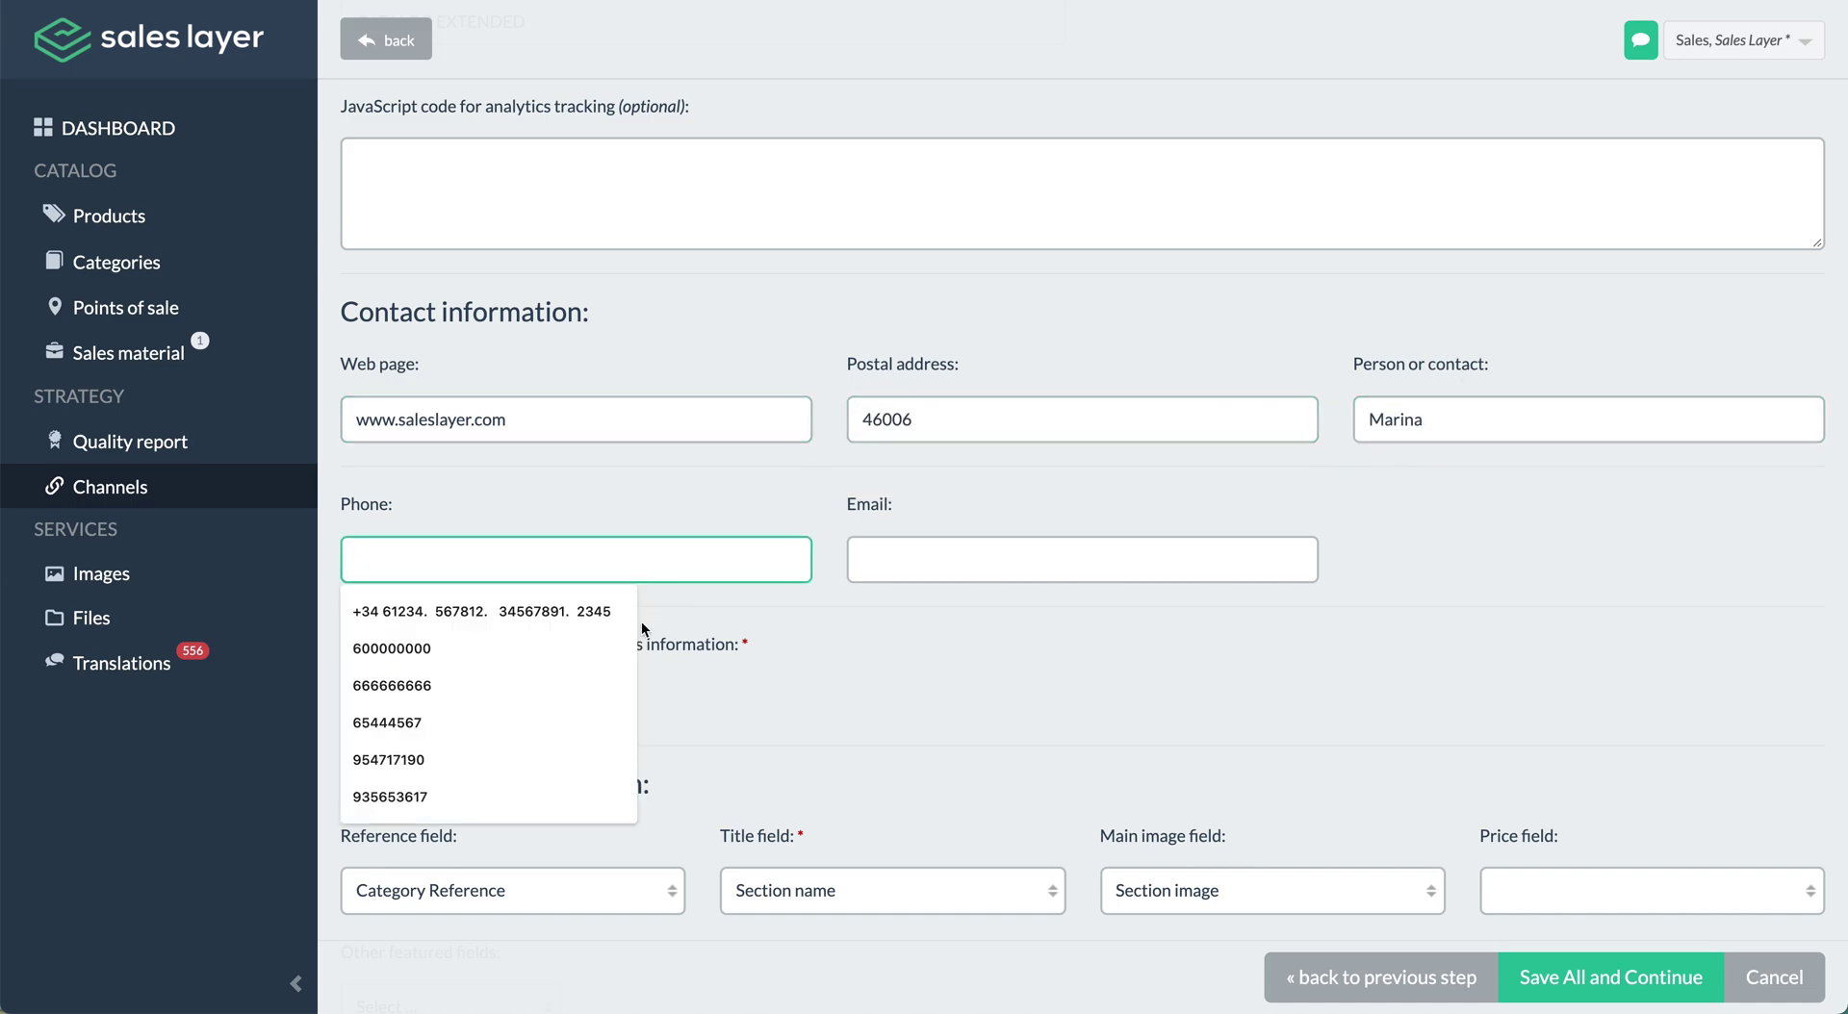
pyautogui.click(622, 658)
pyautogui.click(926, 544)
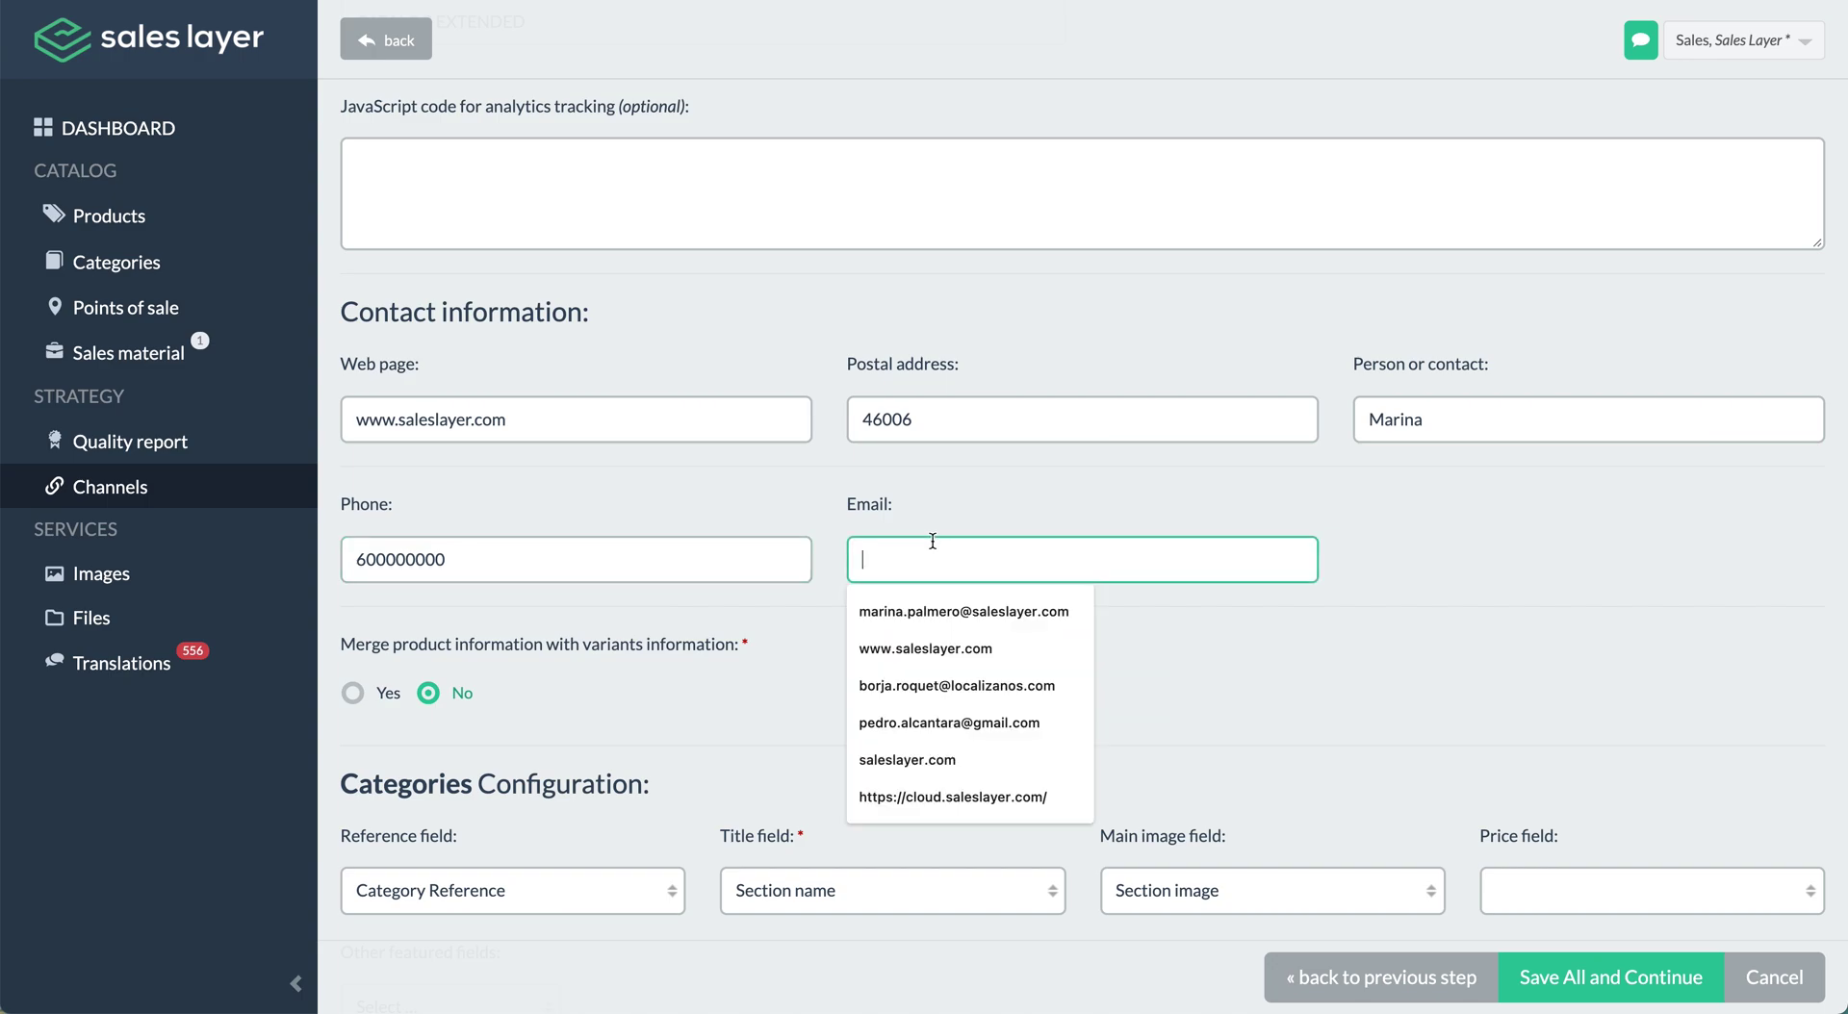
pyautogui.click(916, 617)
pyautogui.scroll(-2, 917, 621)
pyautogui.scroll(-1, 917, 621)
pyautogui.scroll(-1, 917, 621)
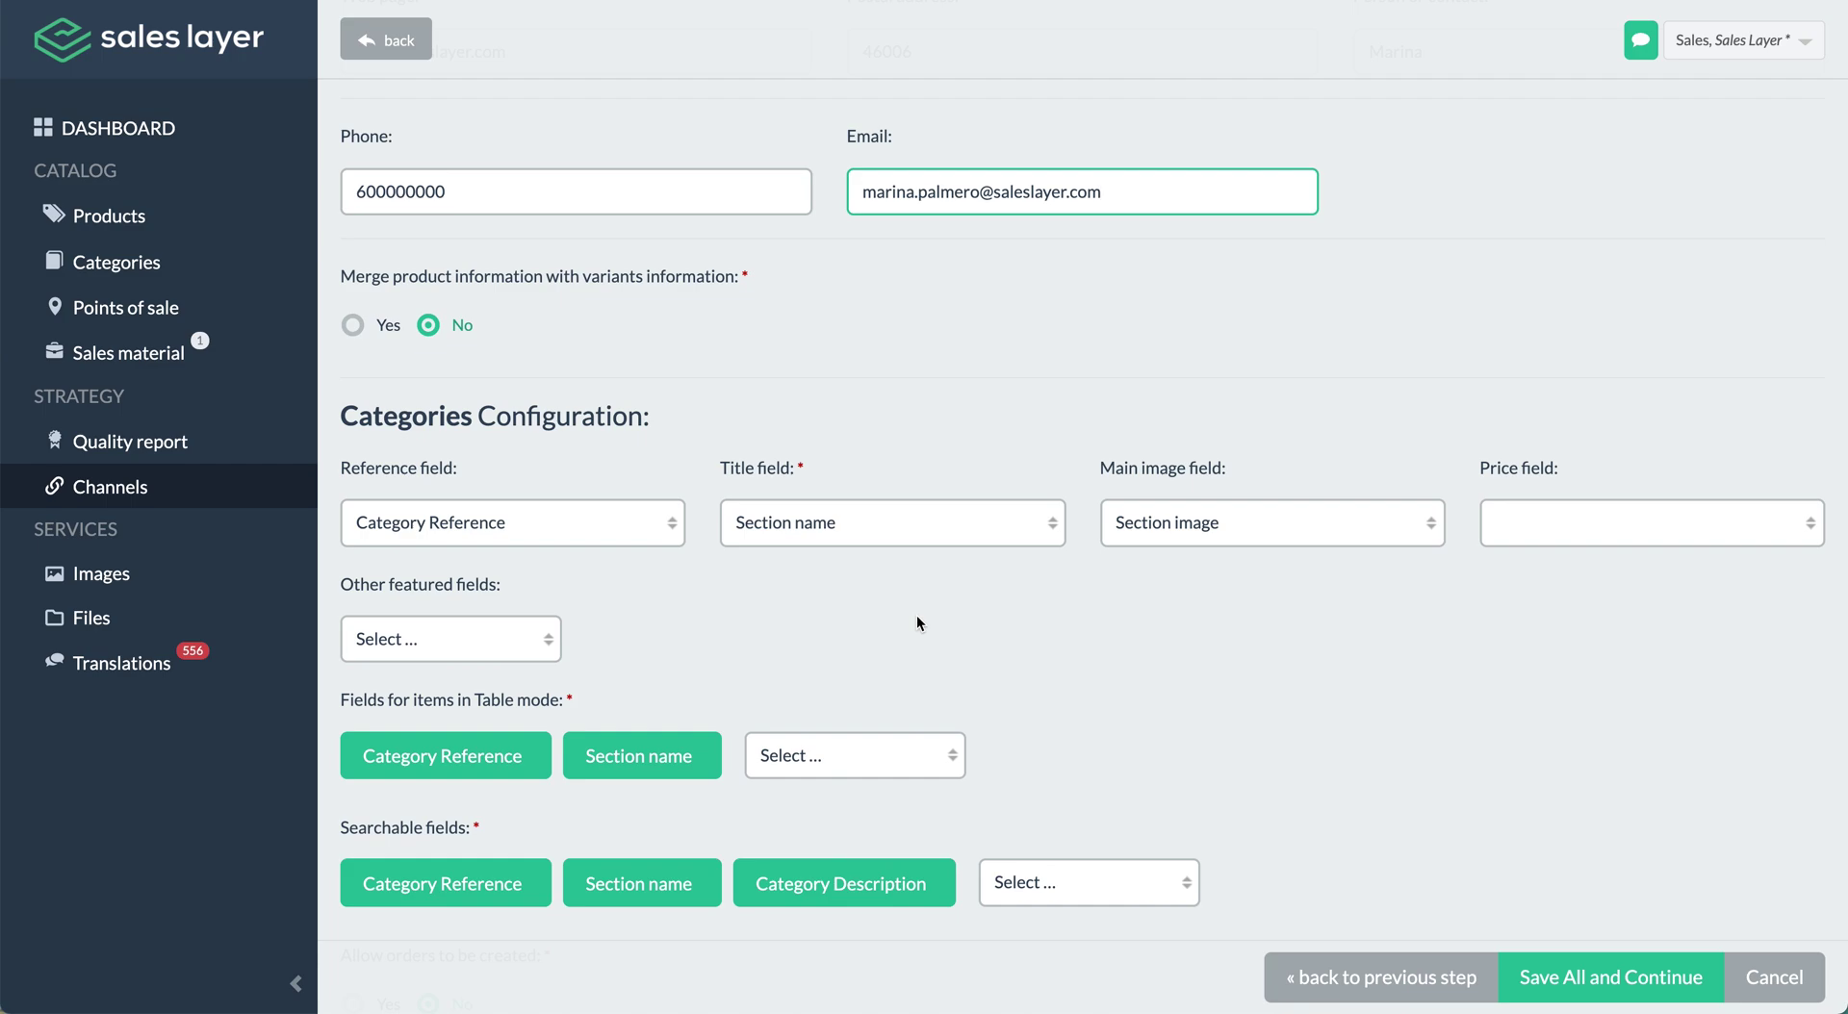
# - Add Product Description to product table-mode fields and make Family and Specifications searchable
pyautogui.scroll(-4, 917, 617)
pyautogui.scroll(-1, 917, 617)
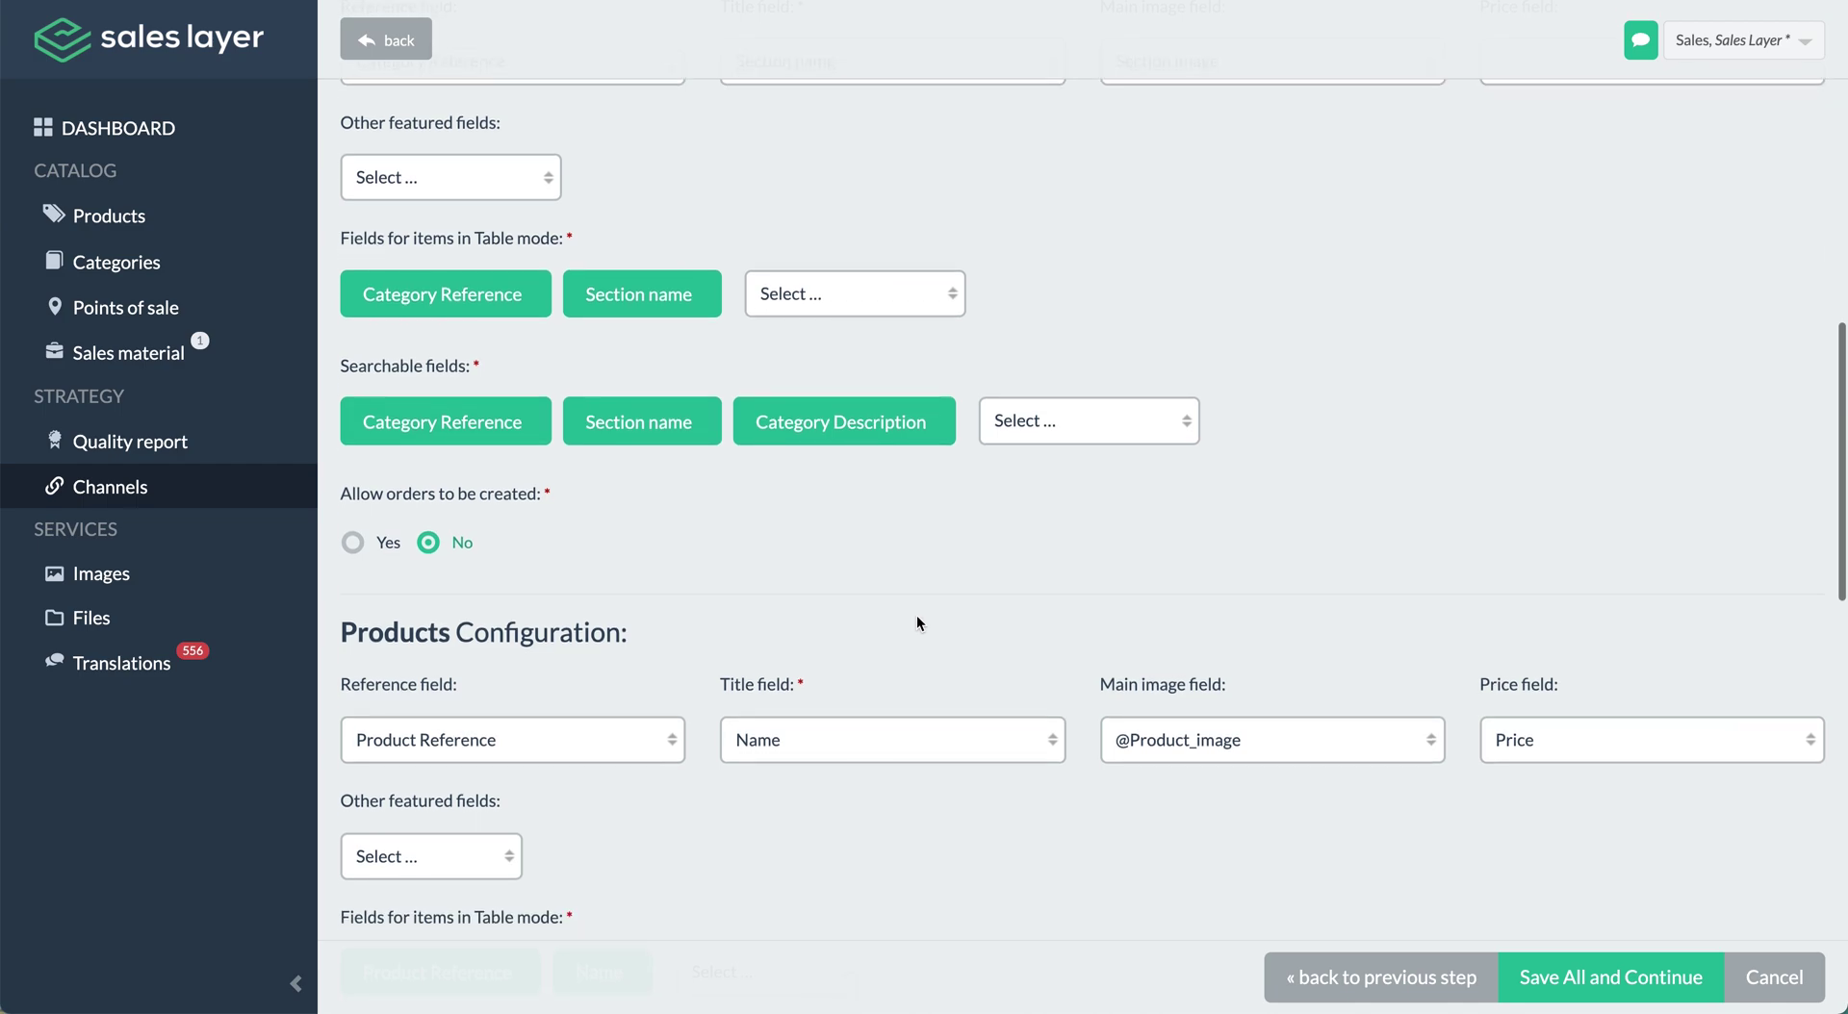
pyautogui.scroll(-5, 916, 617)
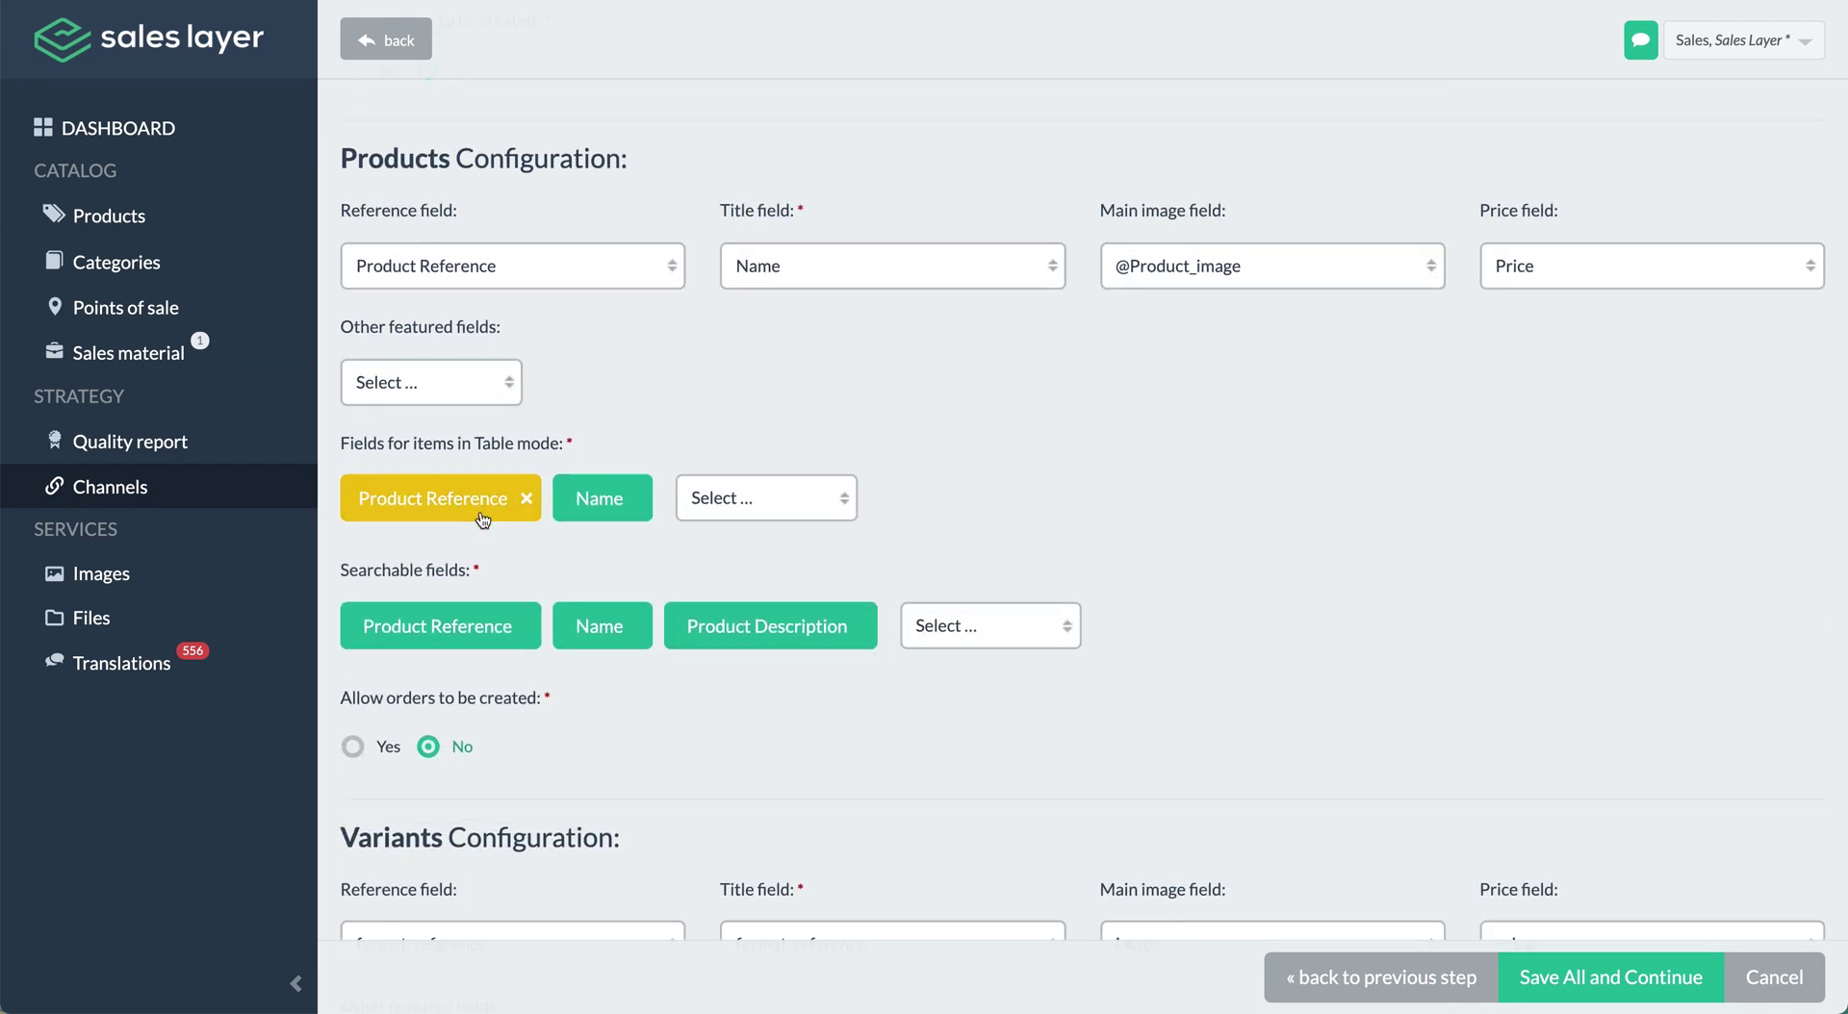
pyautogui.click(756, 497)
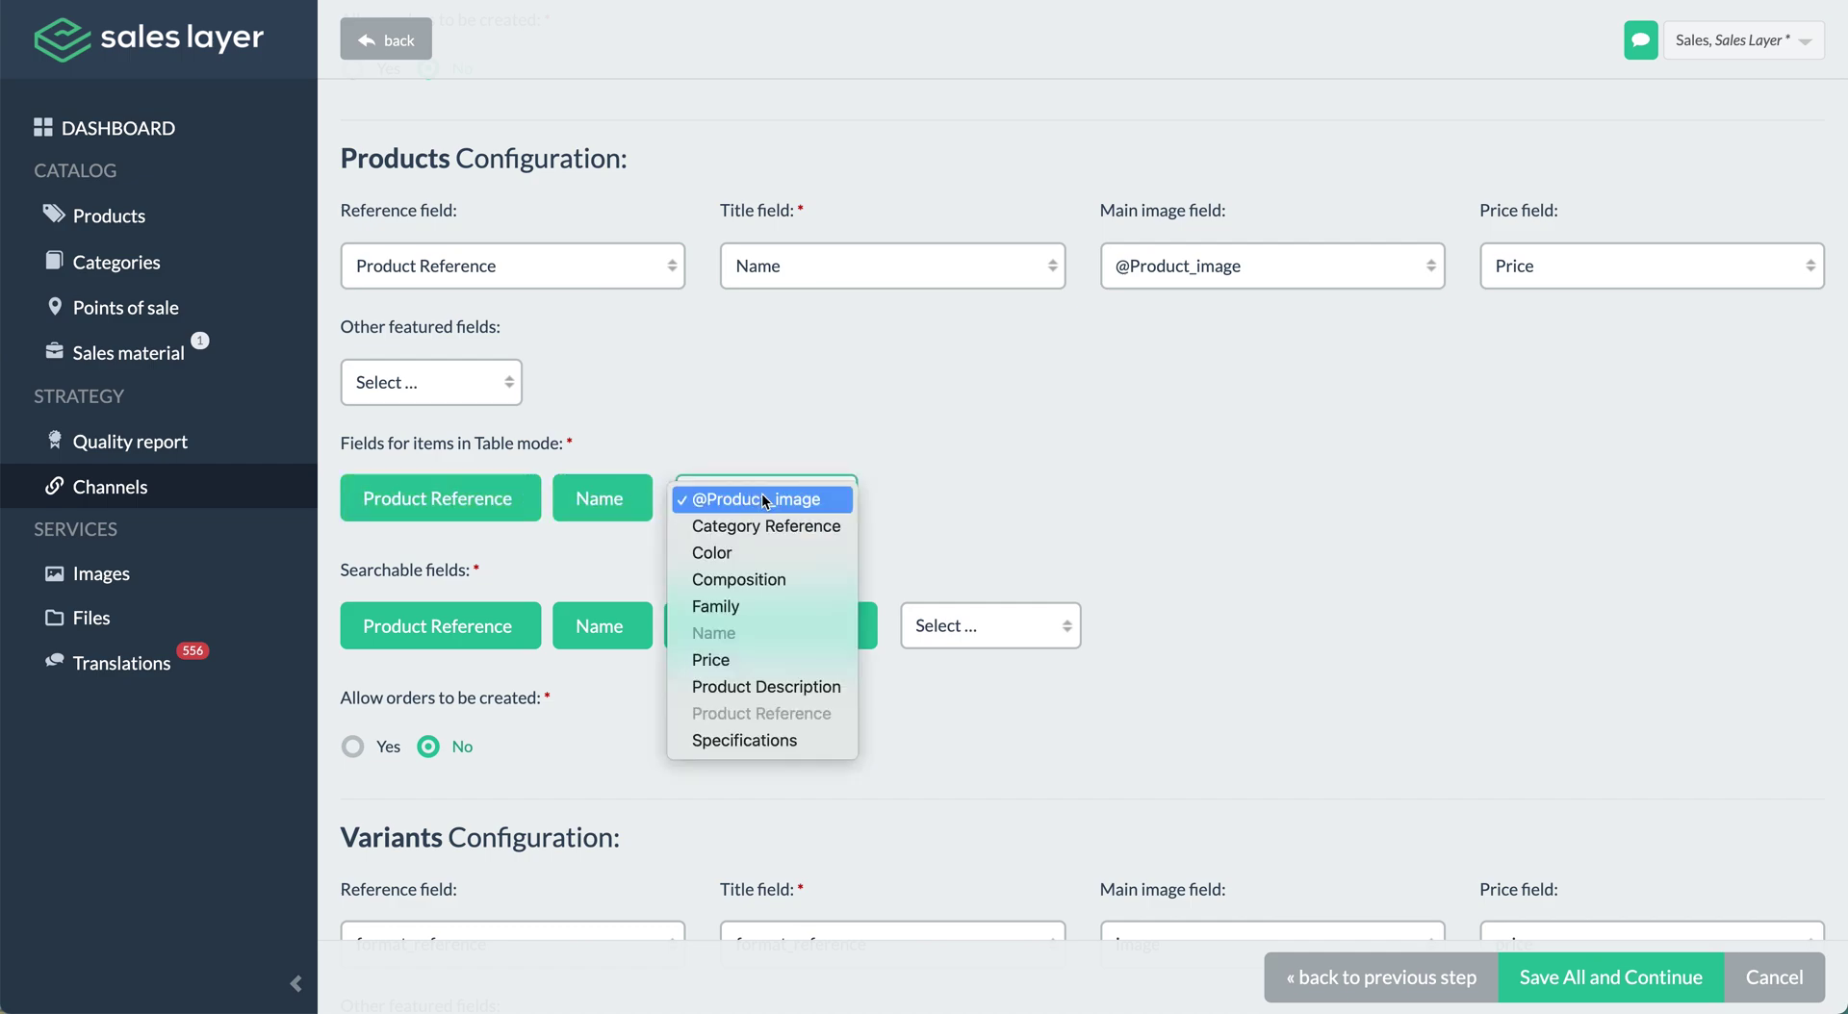
pyautogui.click(771, 685)
pyautogui.click(1022, 627)
pyautogui.click(1008, 736)
pyautogui.click(1114, 632)
pyautogui.click(1119, 870)
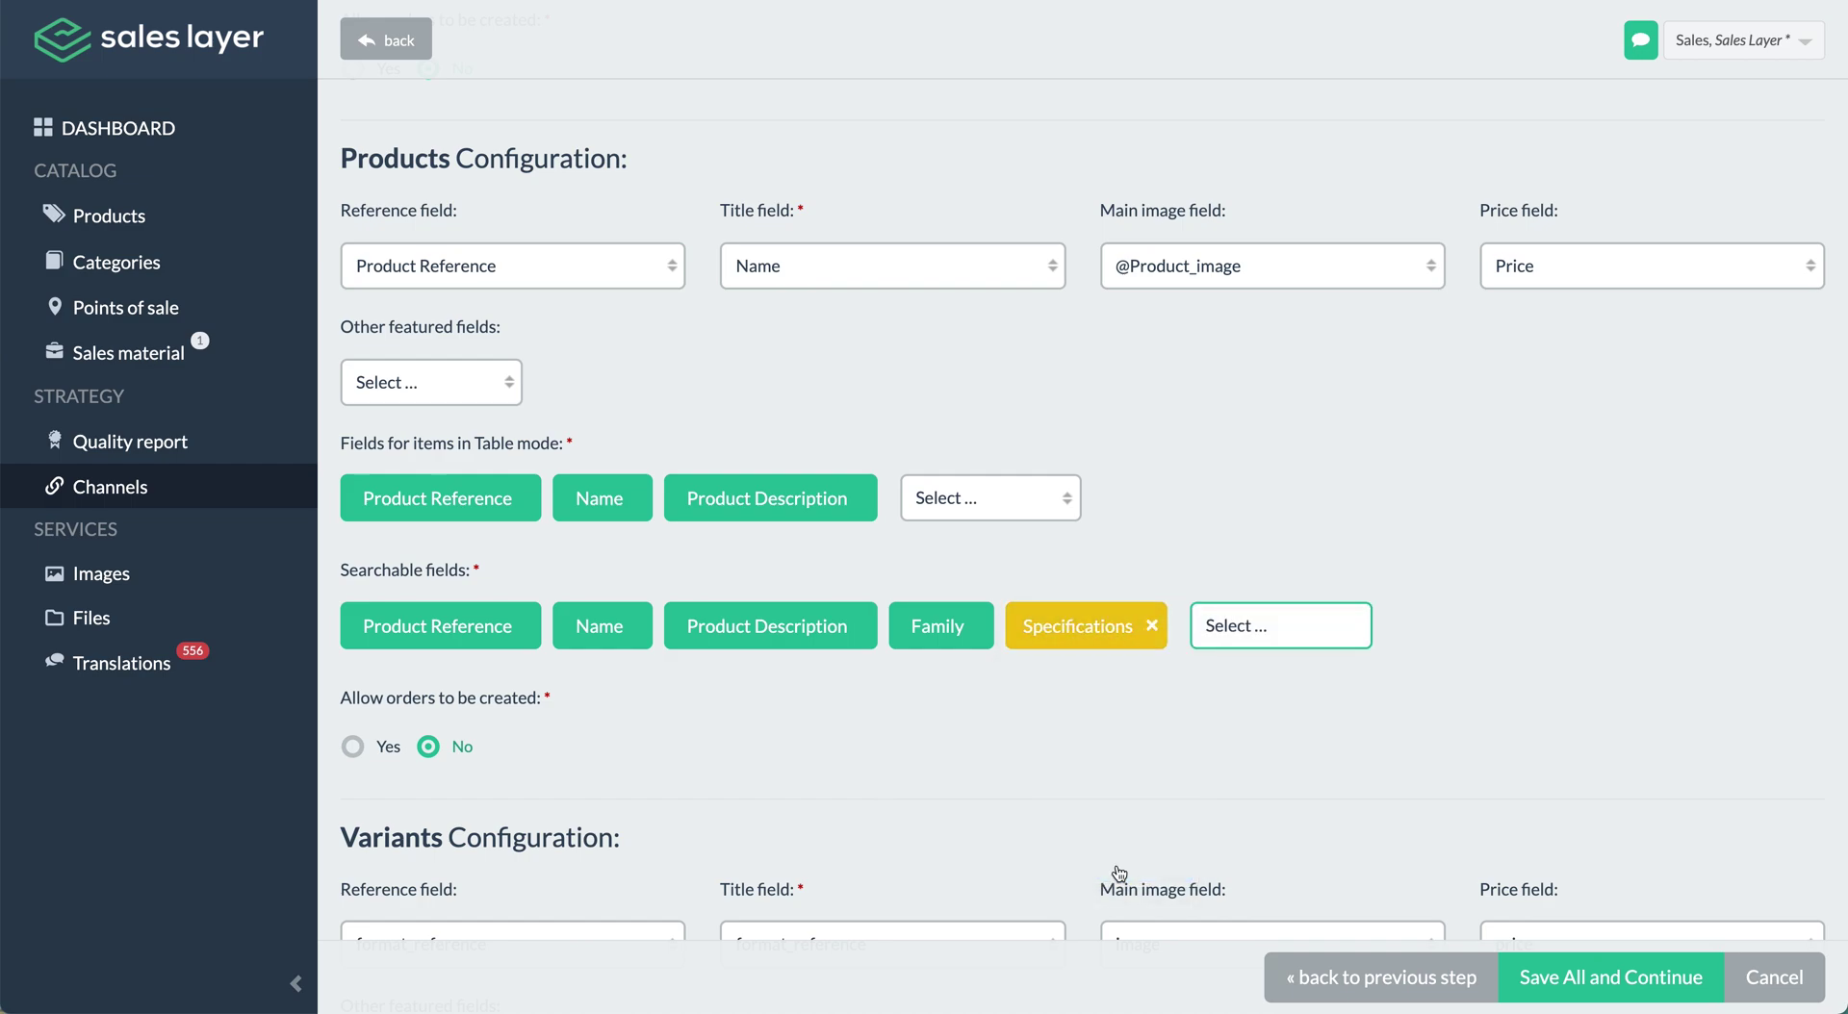
# - Allow product orders and use product_reference as the variant title
pyautogui.click(353, 747)
pyautogui.scroll(-3, 351, 751)
pyautogui.scroll(-3, 351, 756)
pyautogui.click(965, 366)
pyautogui.click(915, 475)
# - Add product_reference to variant table-mode fields and make color, inches, size, style searchable
pyautogui.scroll(-2, 904, 475)
pyautogui.click(674, 470)
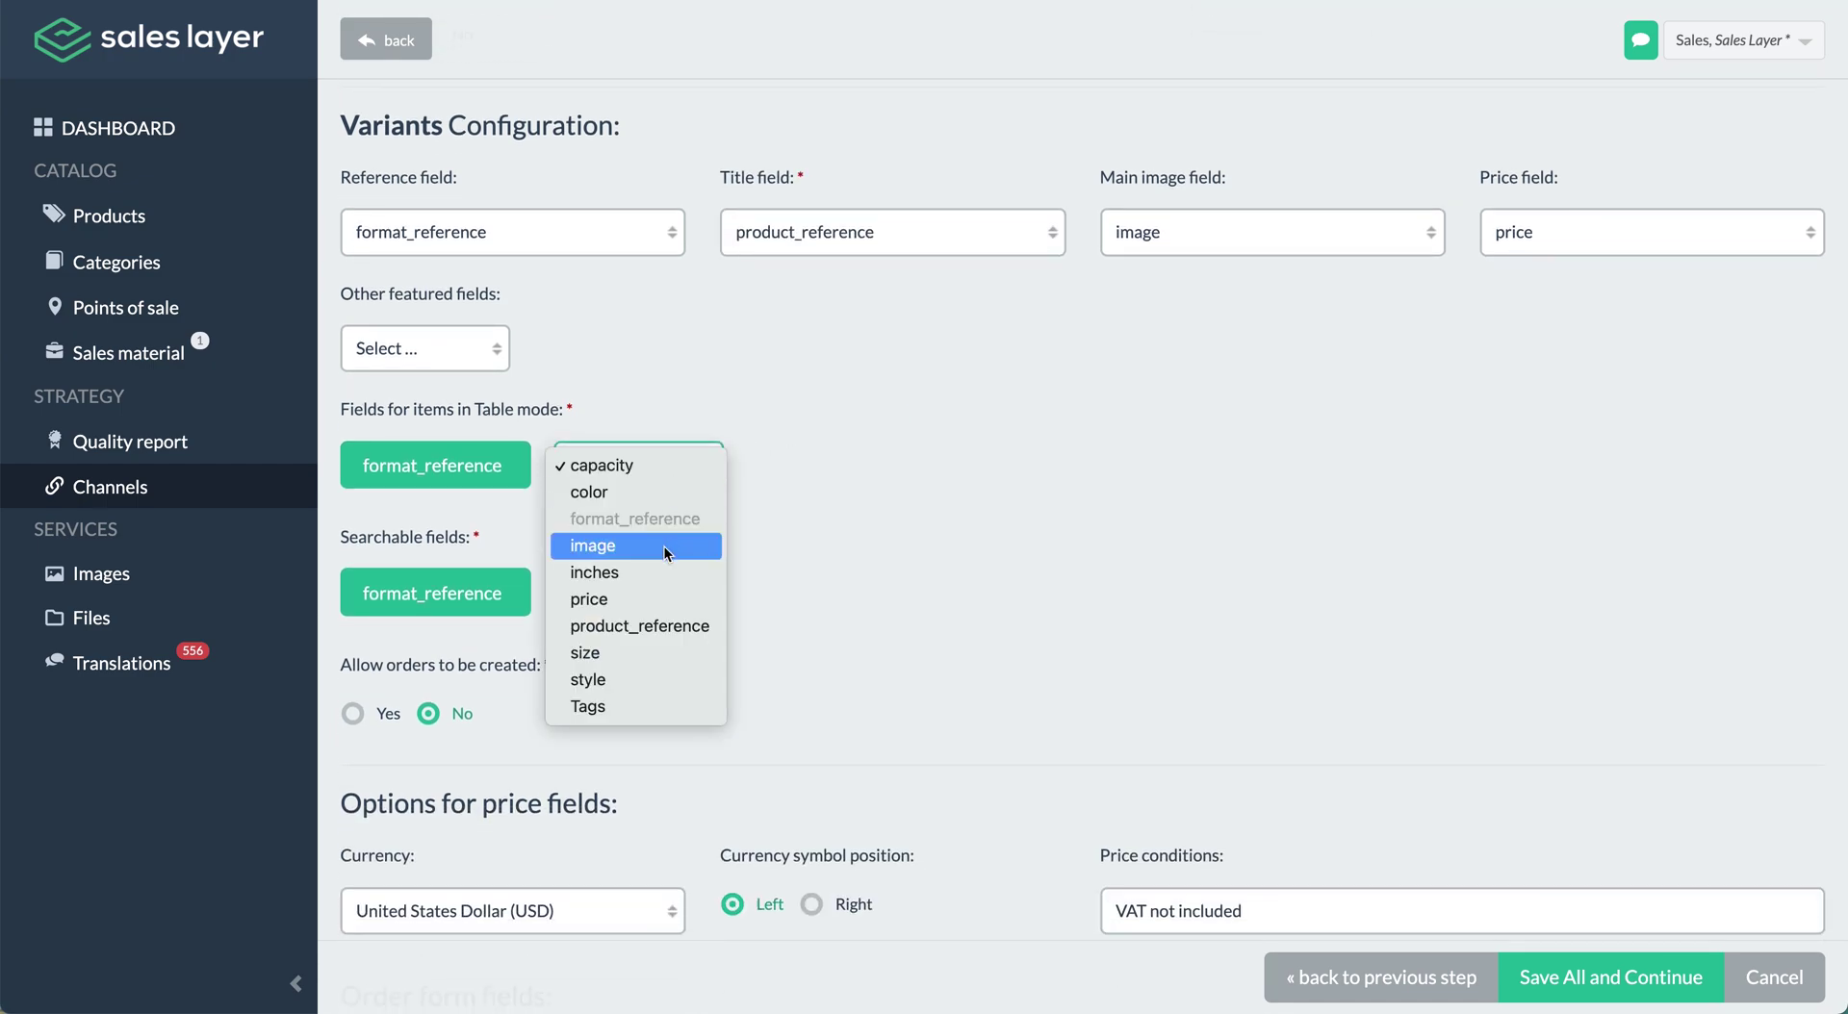
pyautogui.click(651, 623)
pyautogui.click(638, 593)
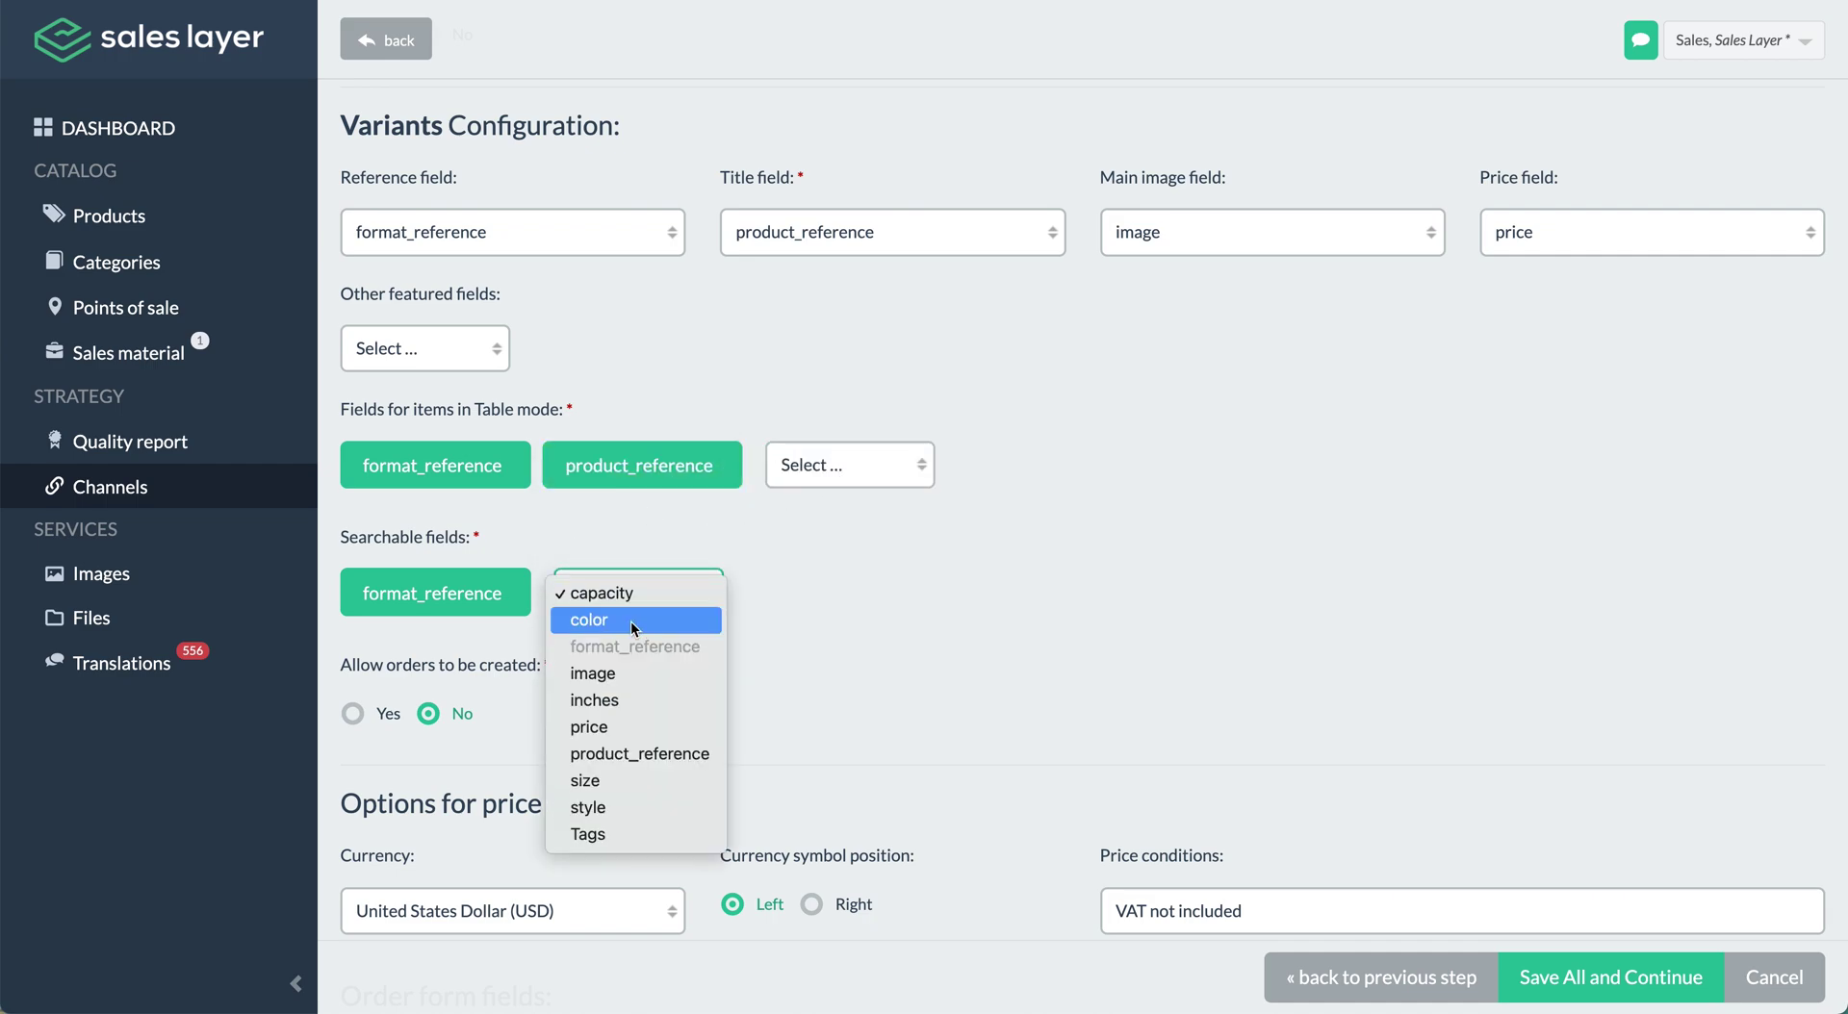
pyautogui.click(632, 620)
pyautogui.click(787, 592)
pyautogui.click(731, 698)
pyautogui.click(902, 595)
pyautogui.click(840, 782)
pyautogui.click(1002, 594)
pyautogui.click(1011, 808)
# - Make image, product_reference and price searchable variant fields and allow variant orders
pyautogui.click(1067, 583)
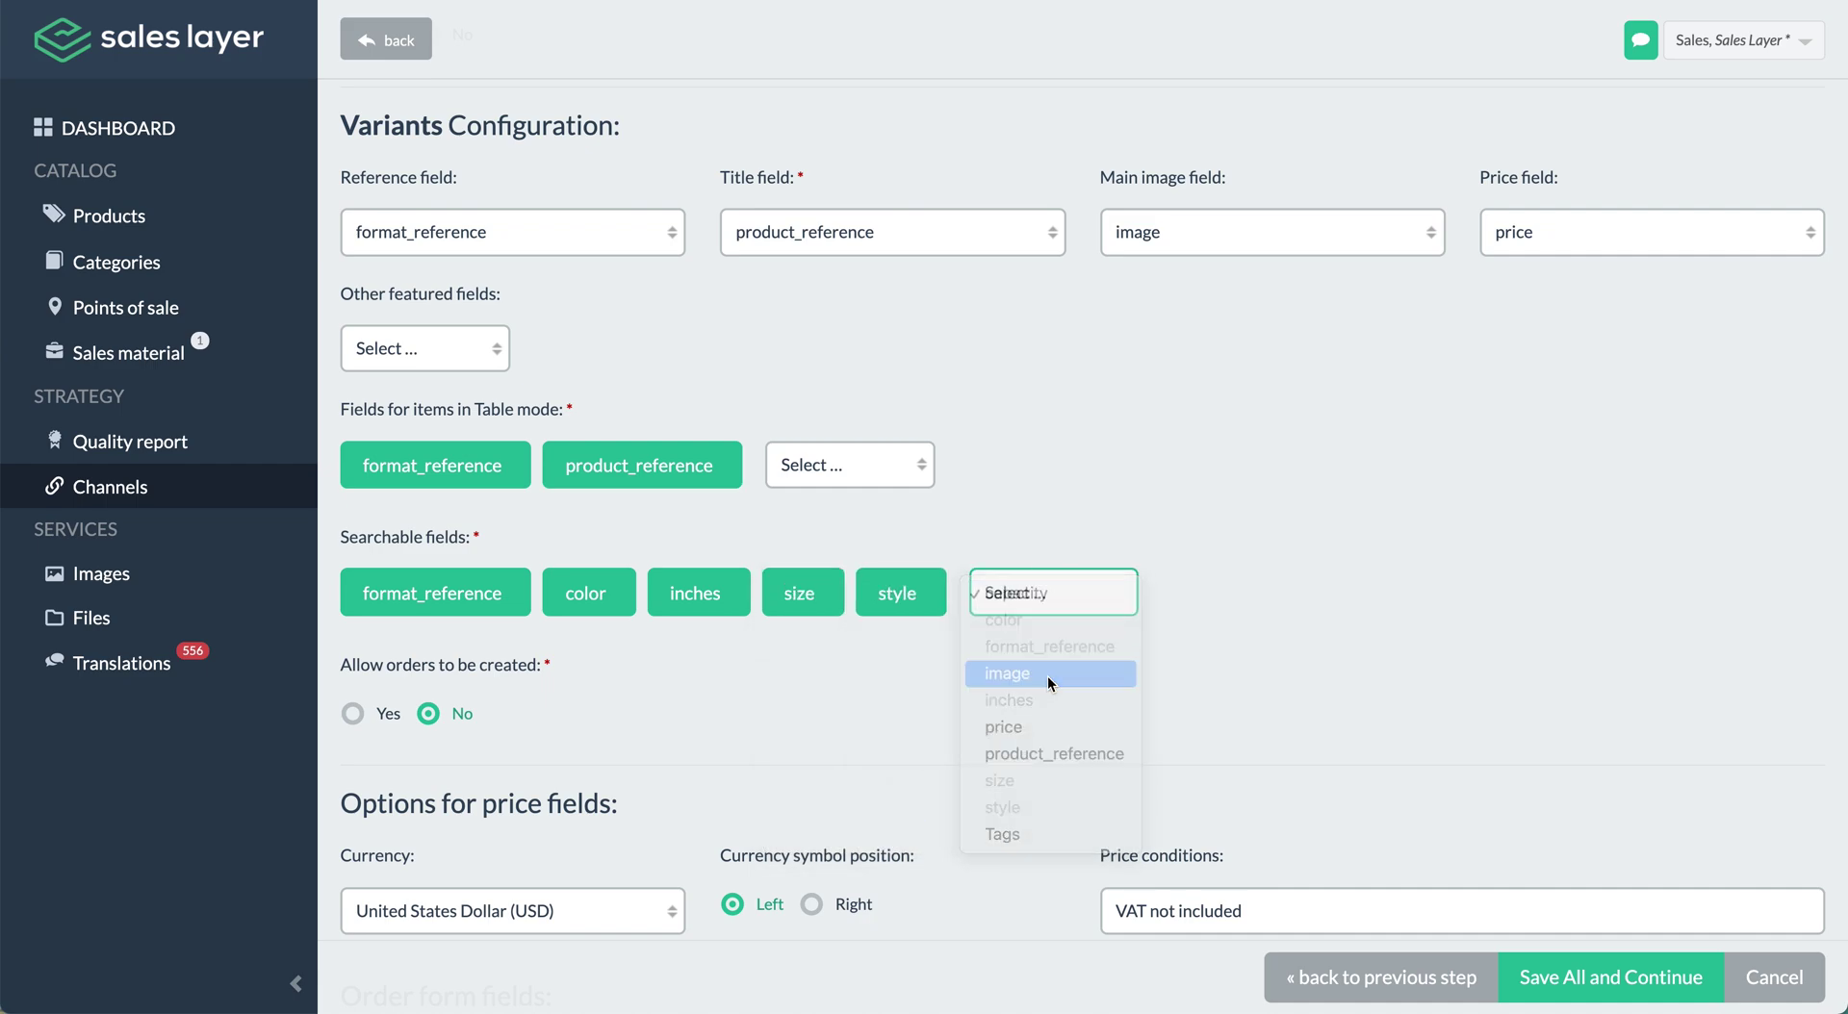
pyautogui.click(1010, 671)
pyautogui.click(1160, 594)
pyautogui.click(1165, 756)
pyautogui.click(1347, 596)
pyautogui.click(1321, 728)
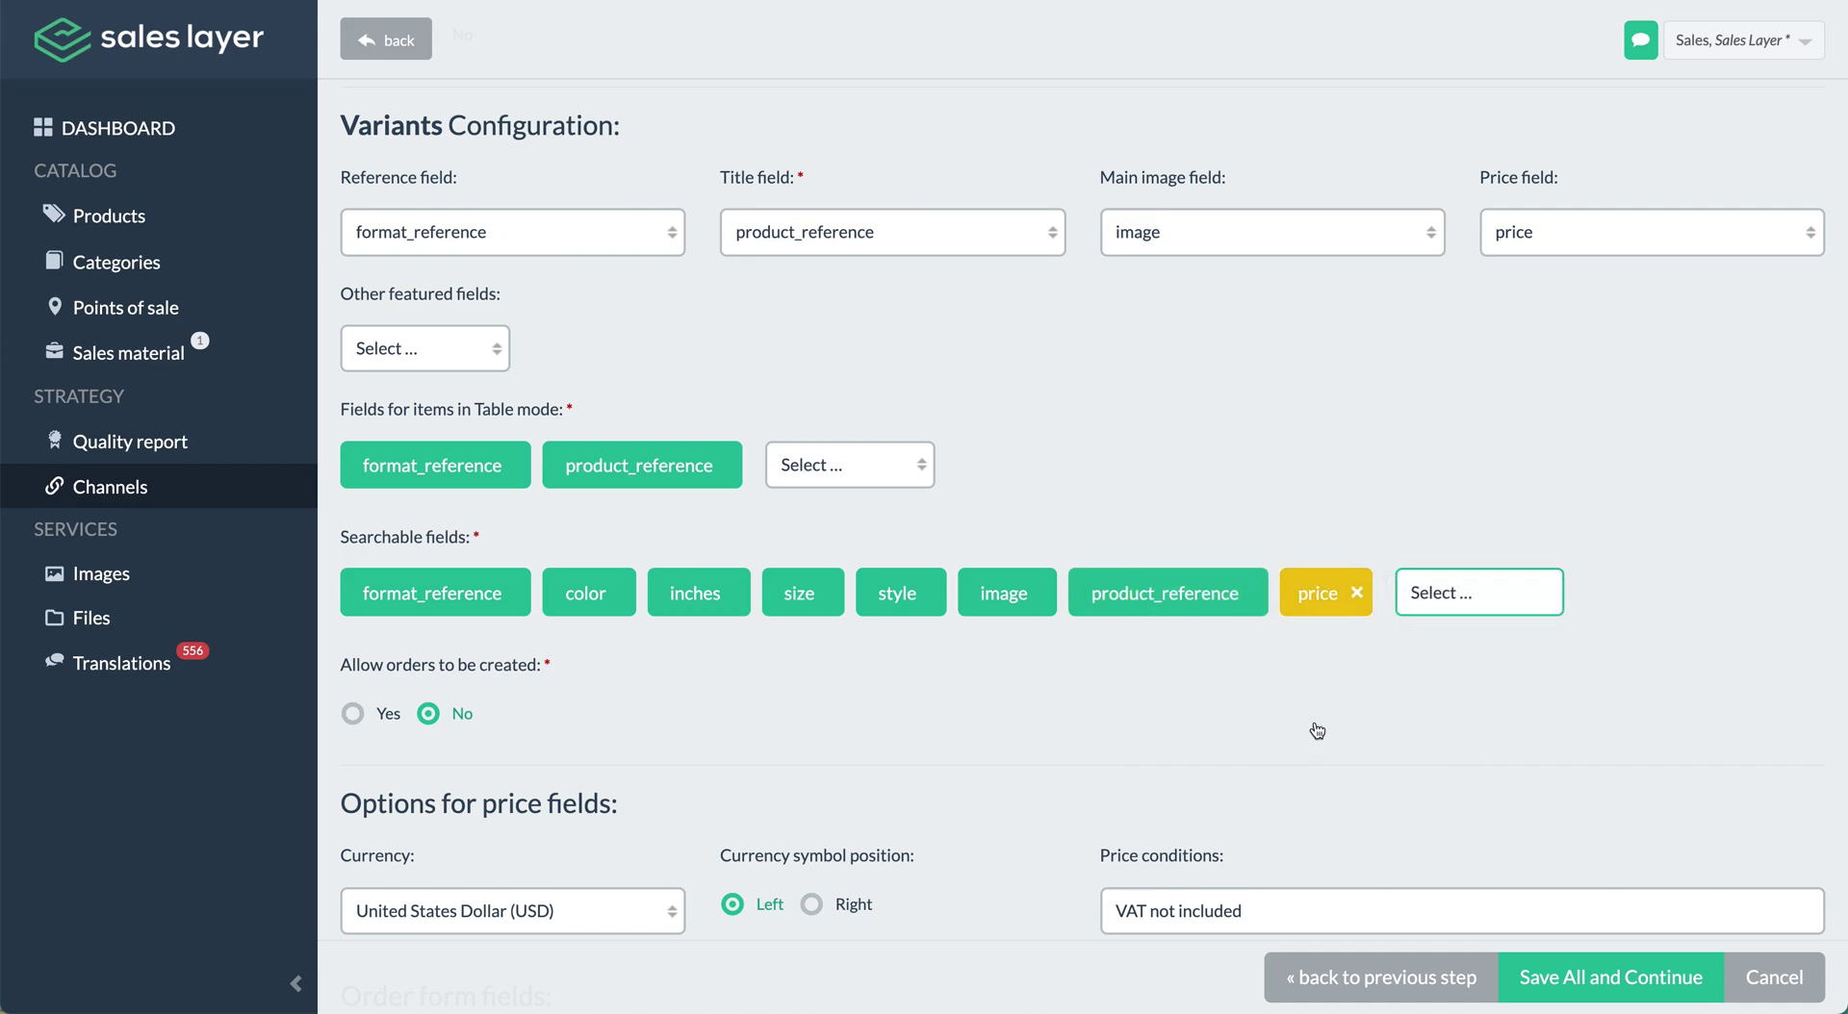
pyautogui.click(352, 713)
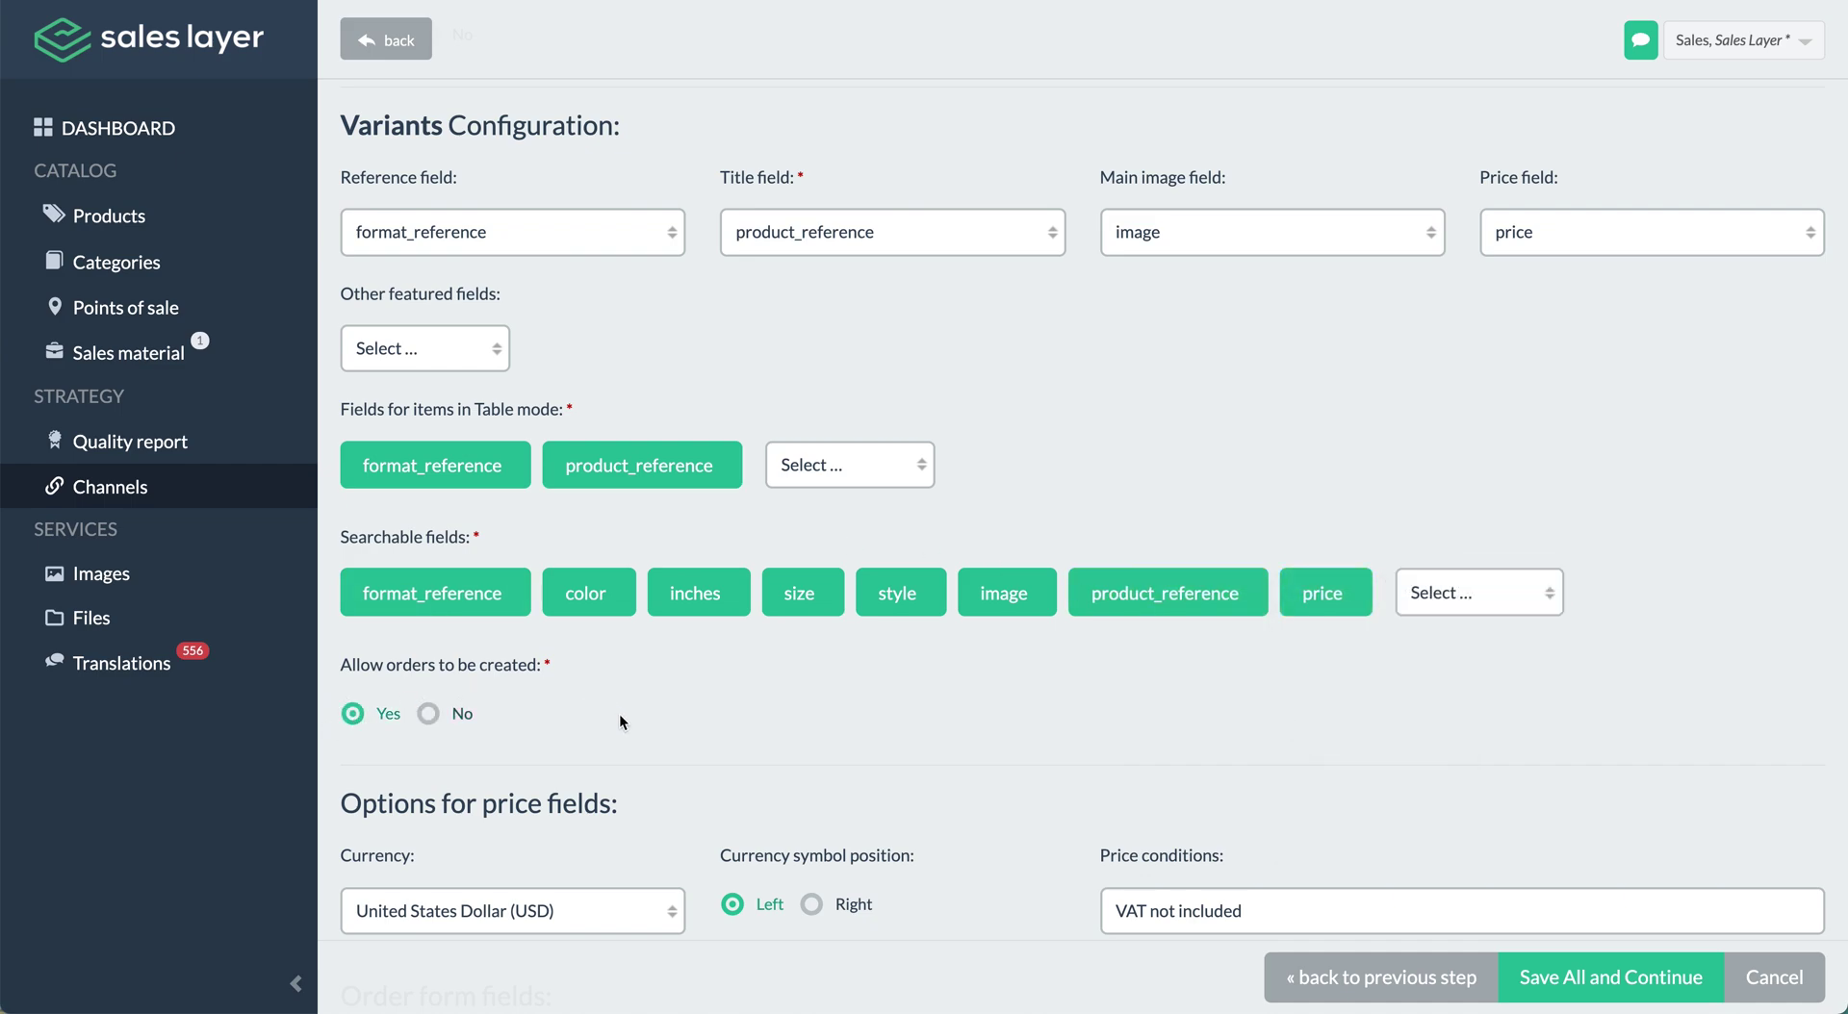
# - Set the catalog currency to Euro (EUR)
pyautogui.scroll(-3, 620, 722)
pyautogui.click(671, 625)
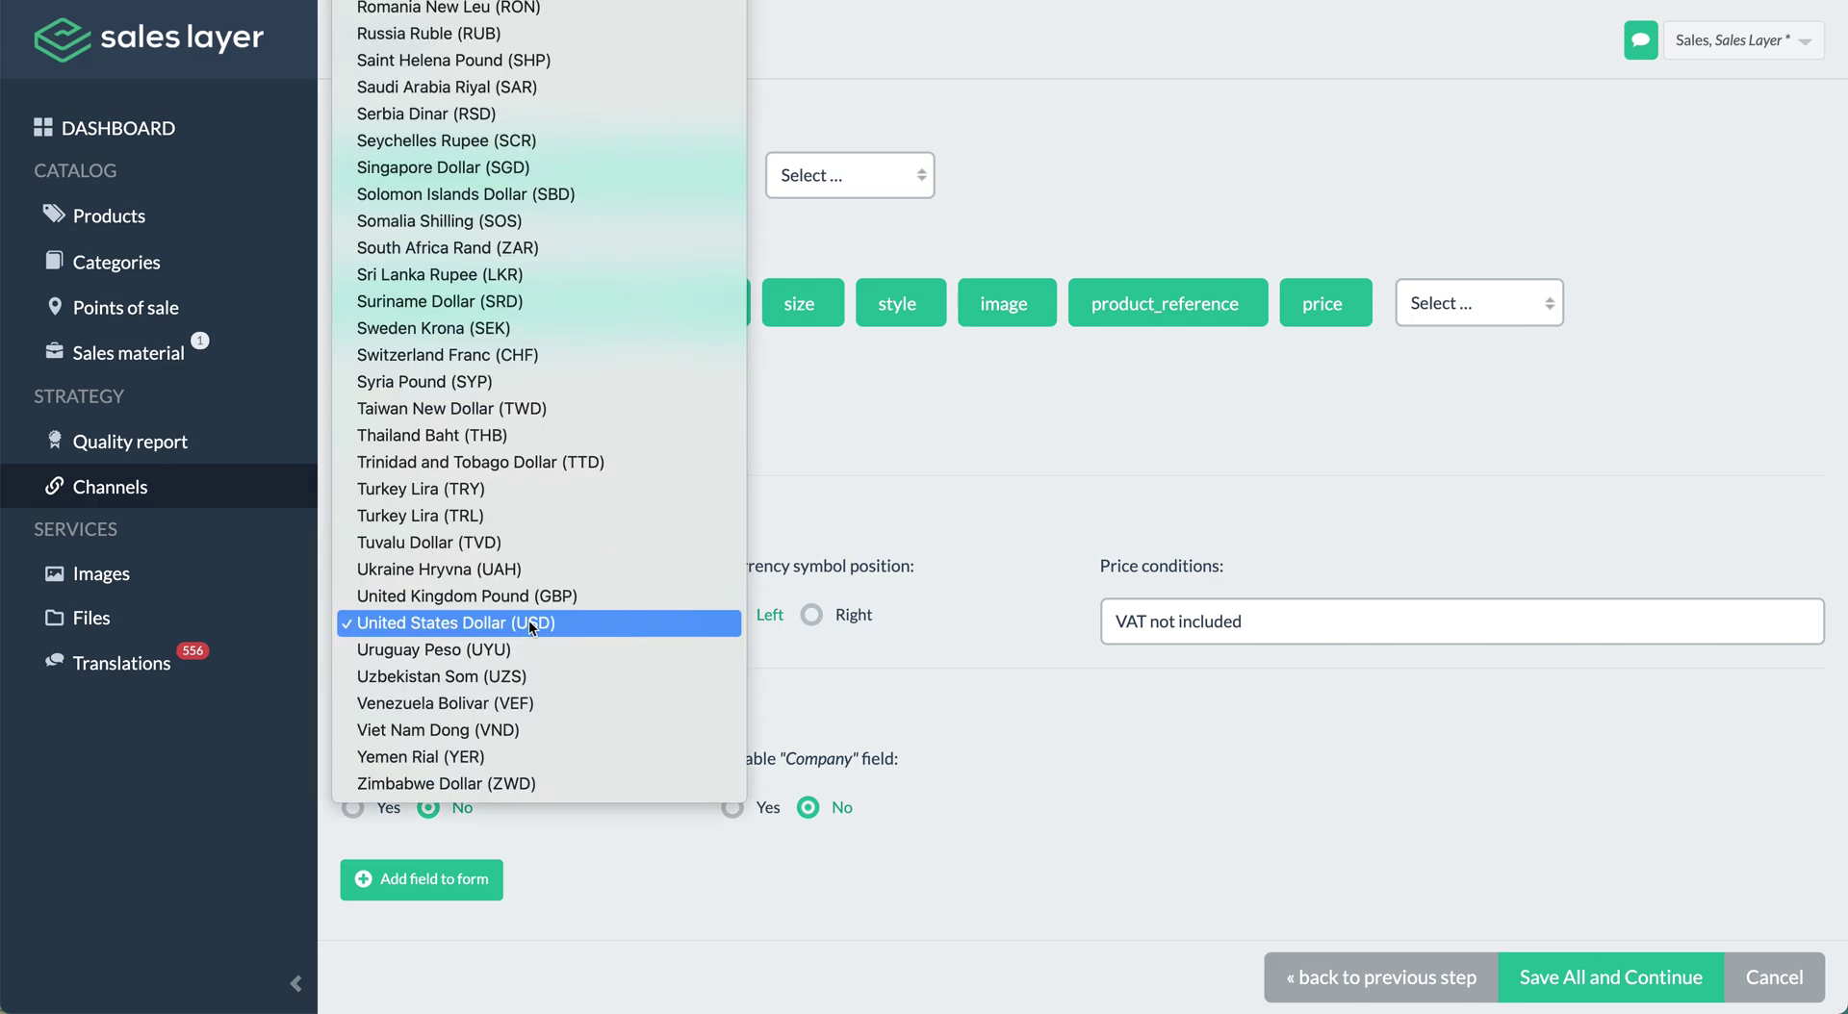
pyautogui.write('eu')
pyautogui.press('Return')
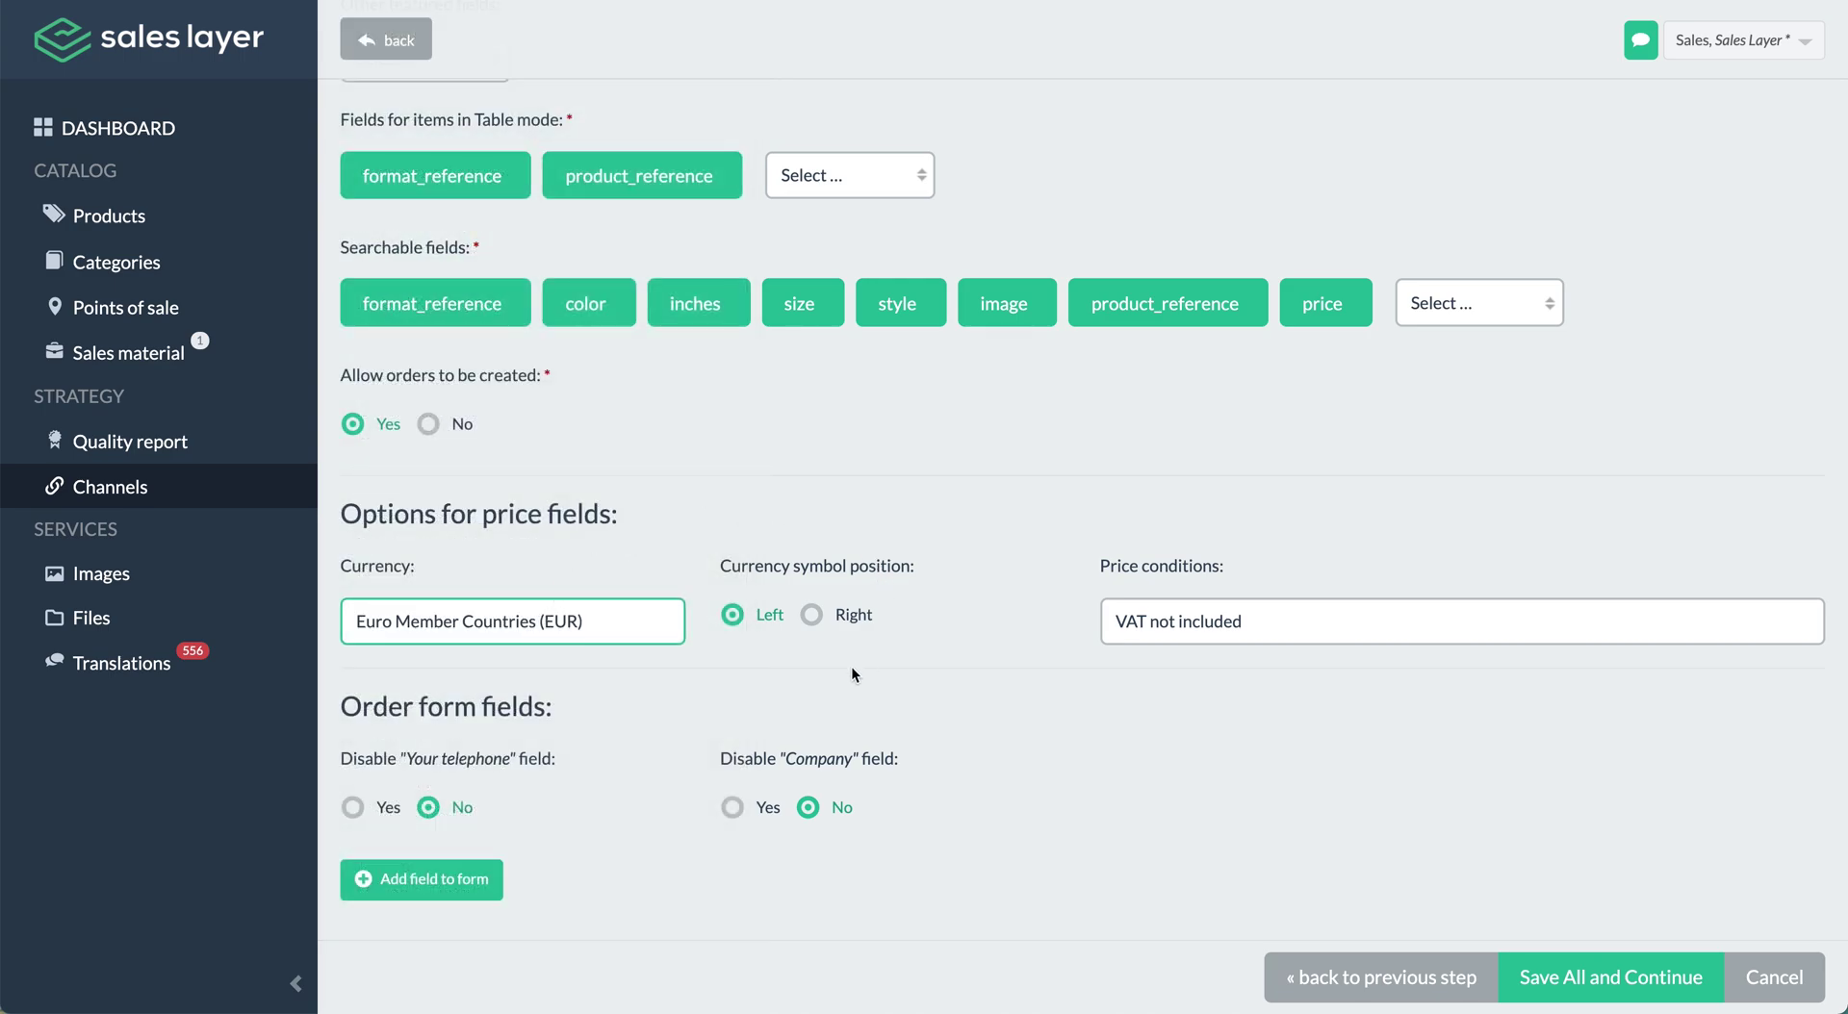
pyautogui.click(1061, 690)
# - Keep the telephone and company order-form fields and add one extra custom field
pyautogui.click(352, 807)
pyautogui.click(428, 807)
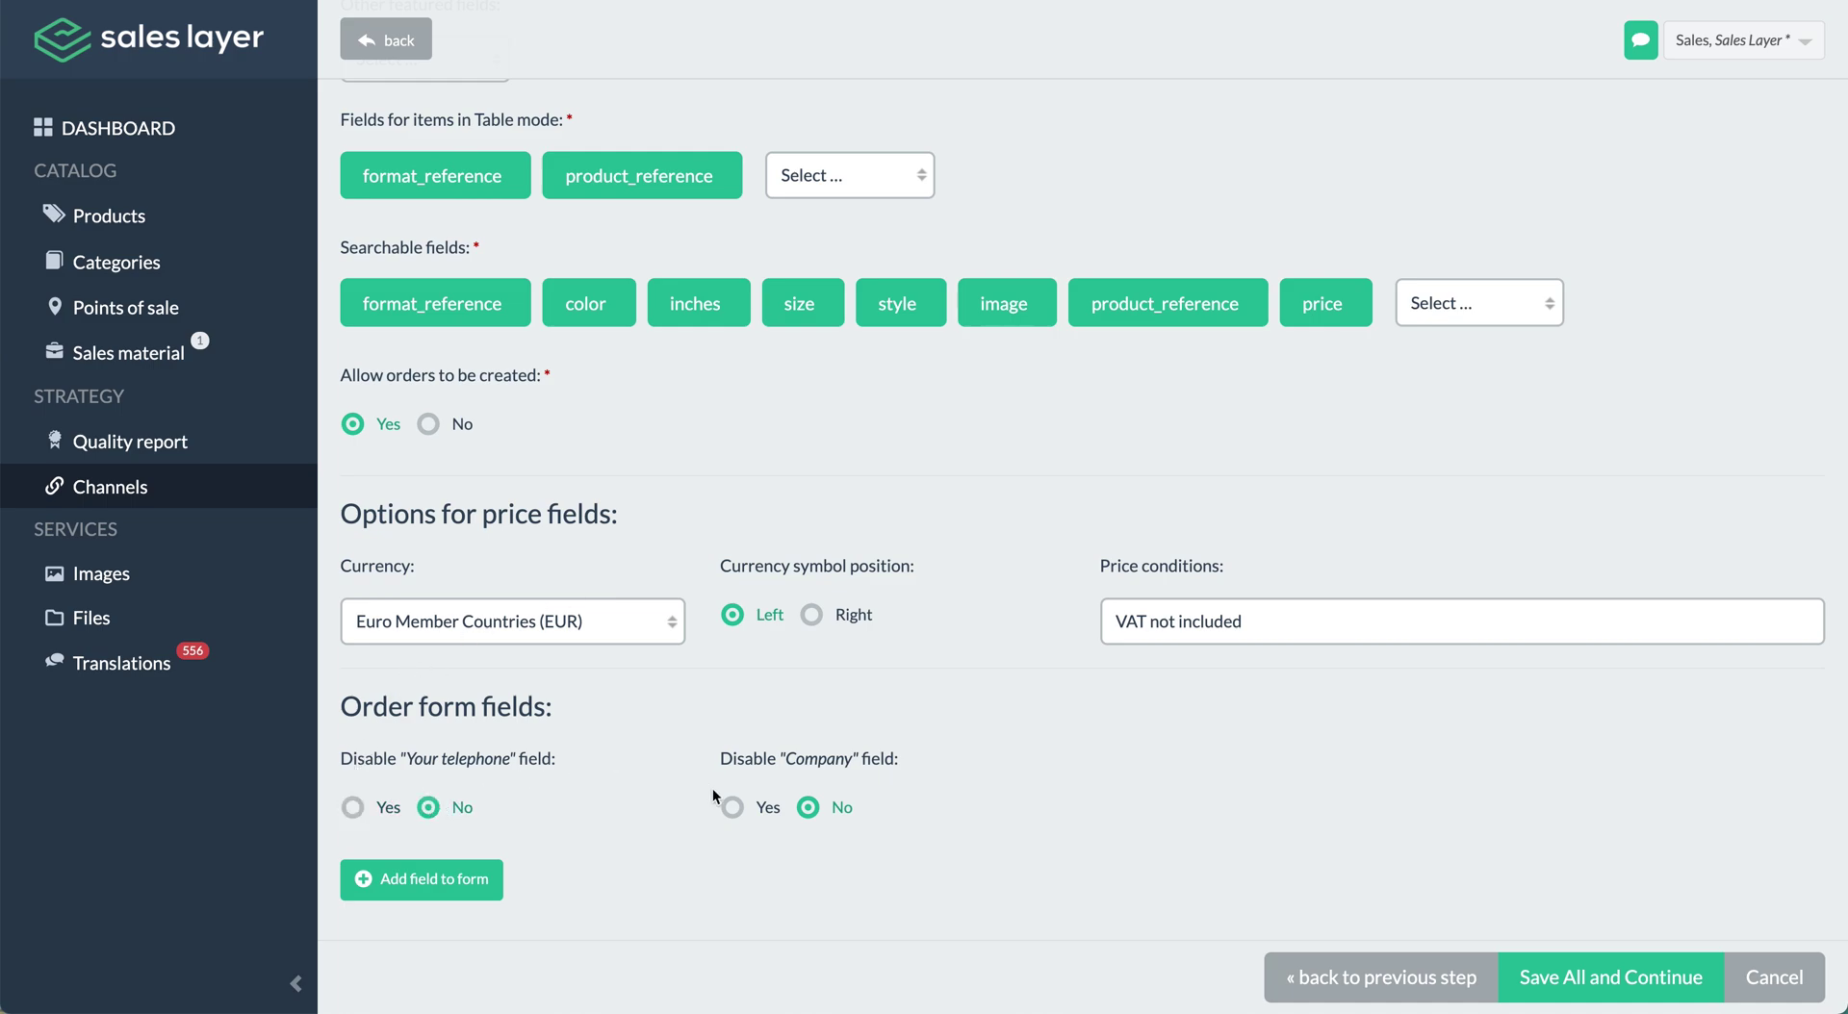
pyautogui.click(733, 809)
pyautogui.click(808, 807)
pyautogui.click(394, 880)
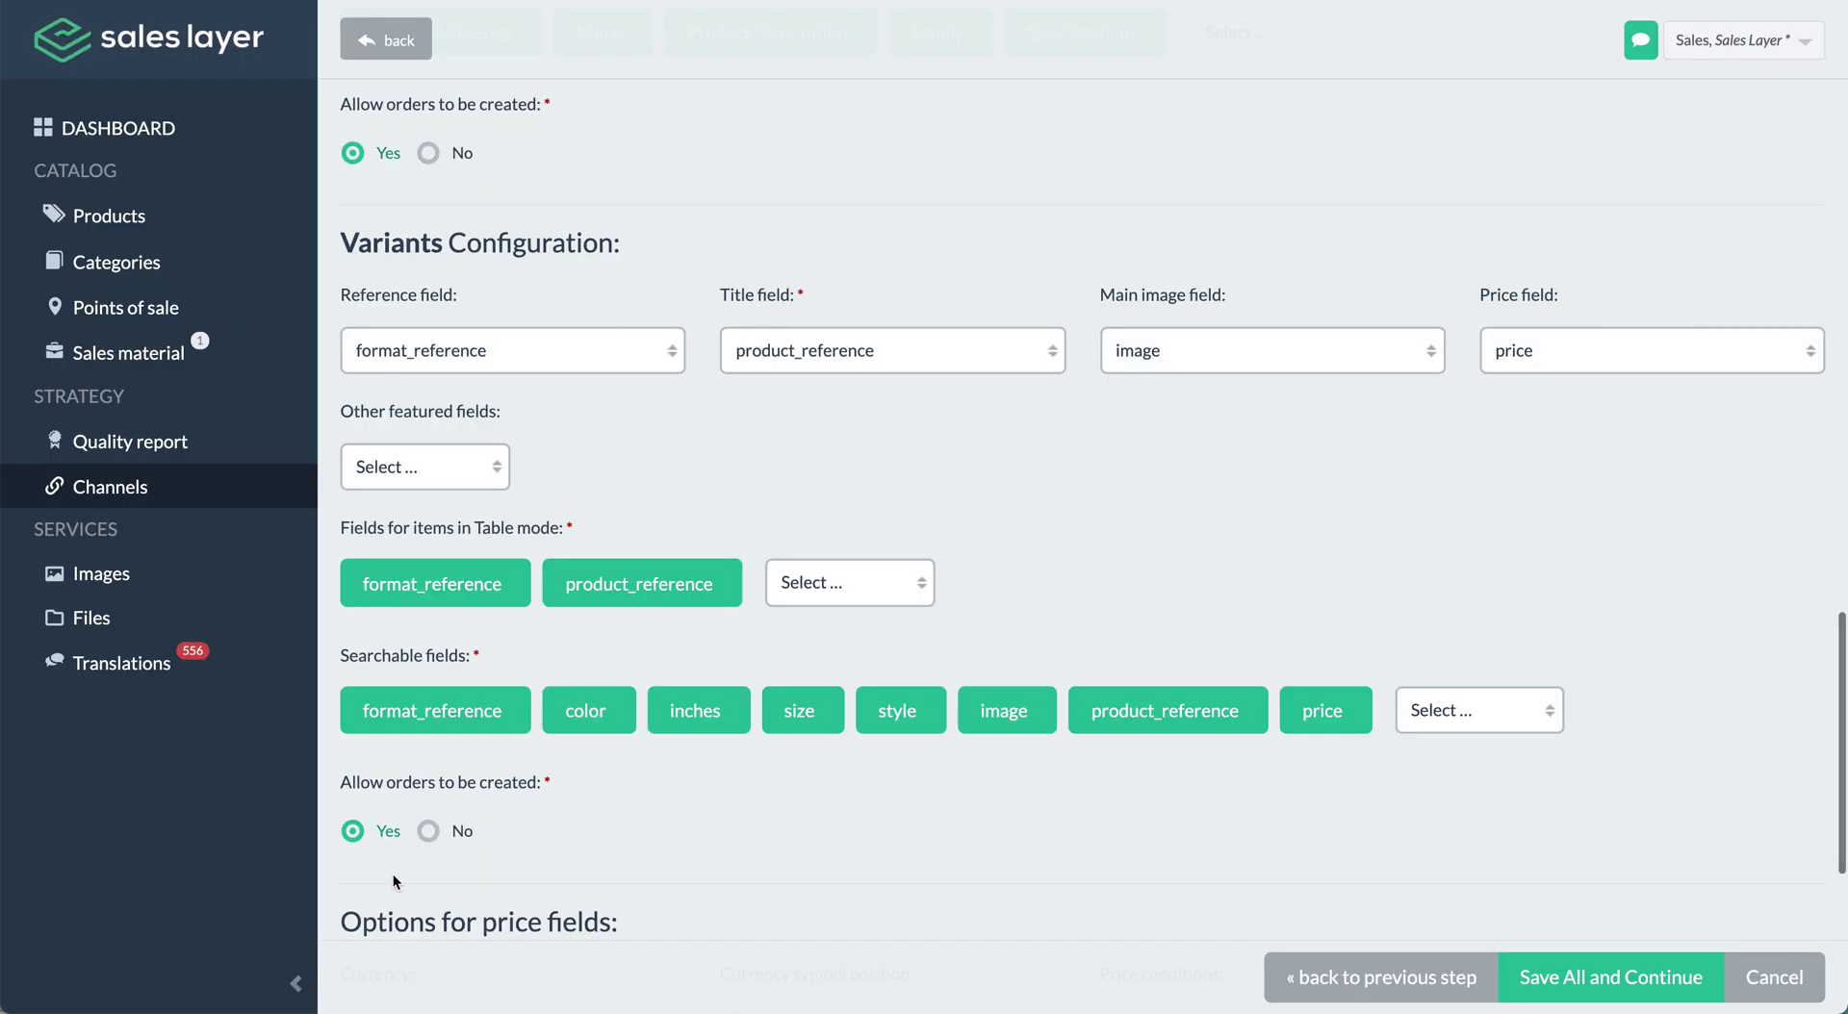
pyautogui.scroll(-4, 394, 880)
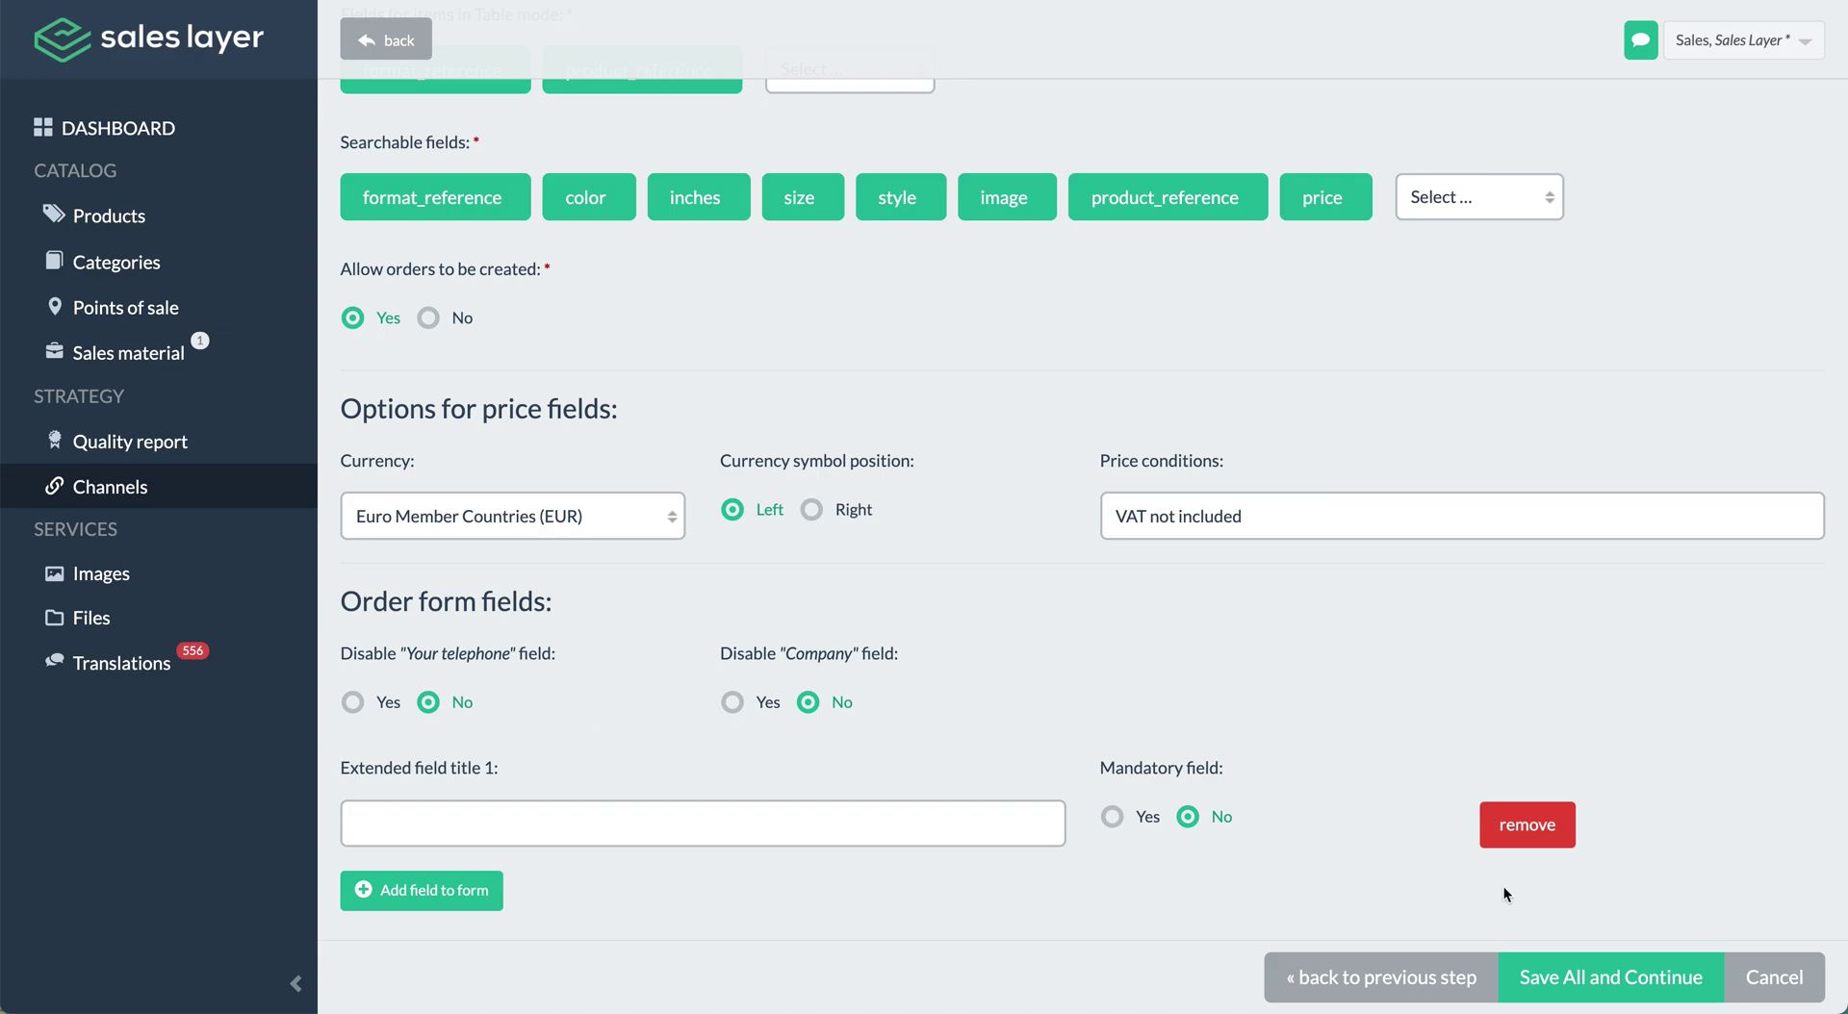
pyautogui.scroll(2, 1550, 871)
# - Save all channel settings and continue to the Publication tab
pyautogui.click(1593, 978)
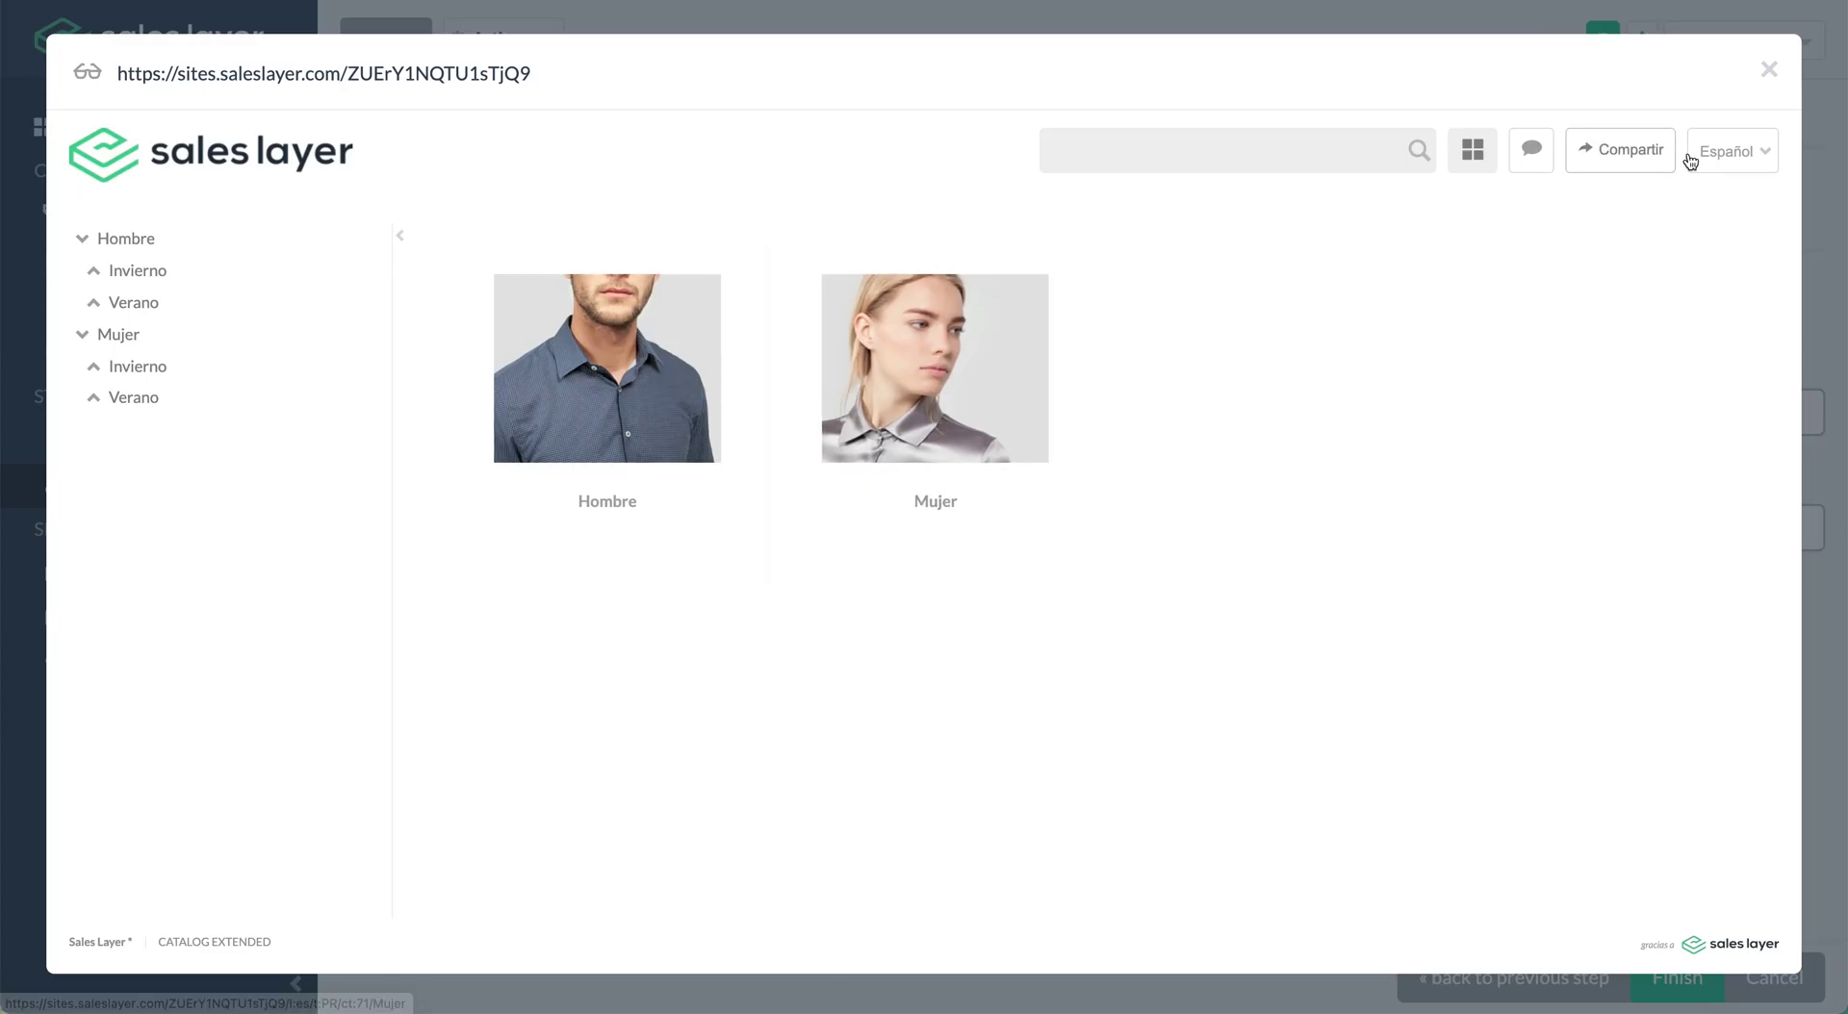
# - Switch the preview to English and add the 82.00 € Flared sweater from Women › Summer › Shirts to the purchase order
pyautogui.click(1703, 152)
pyautogui.click(1705, 194)
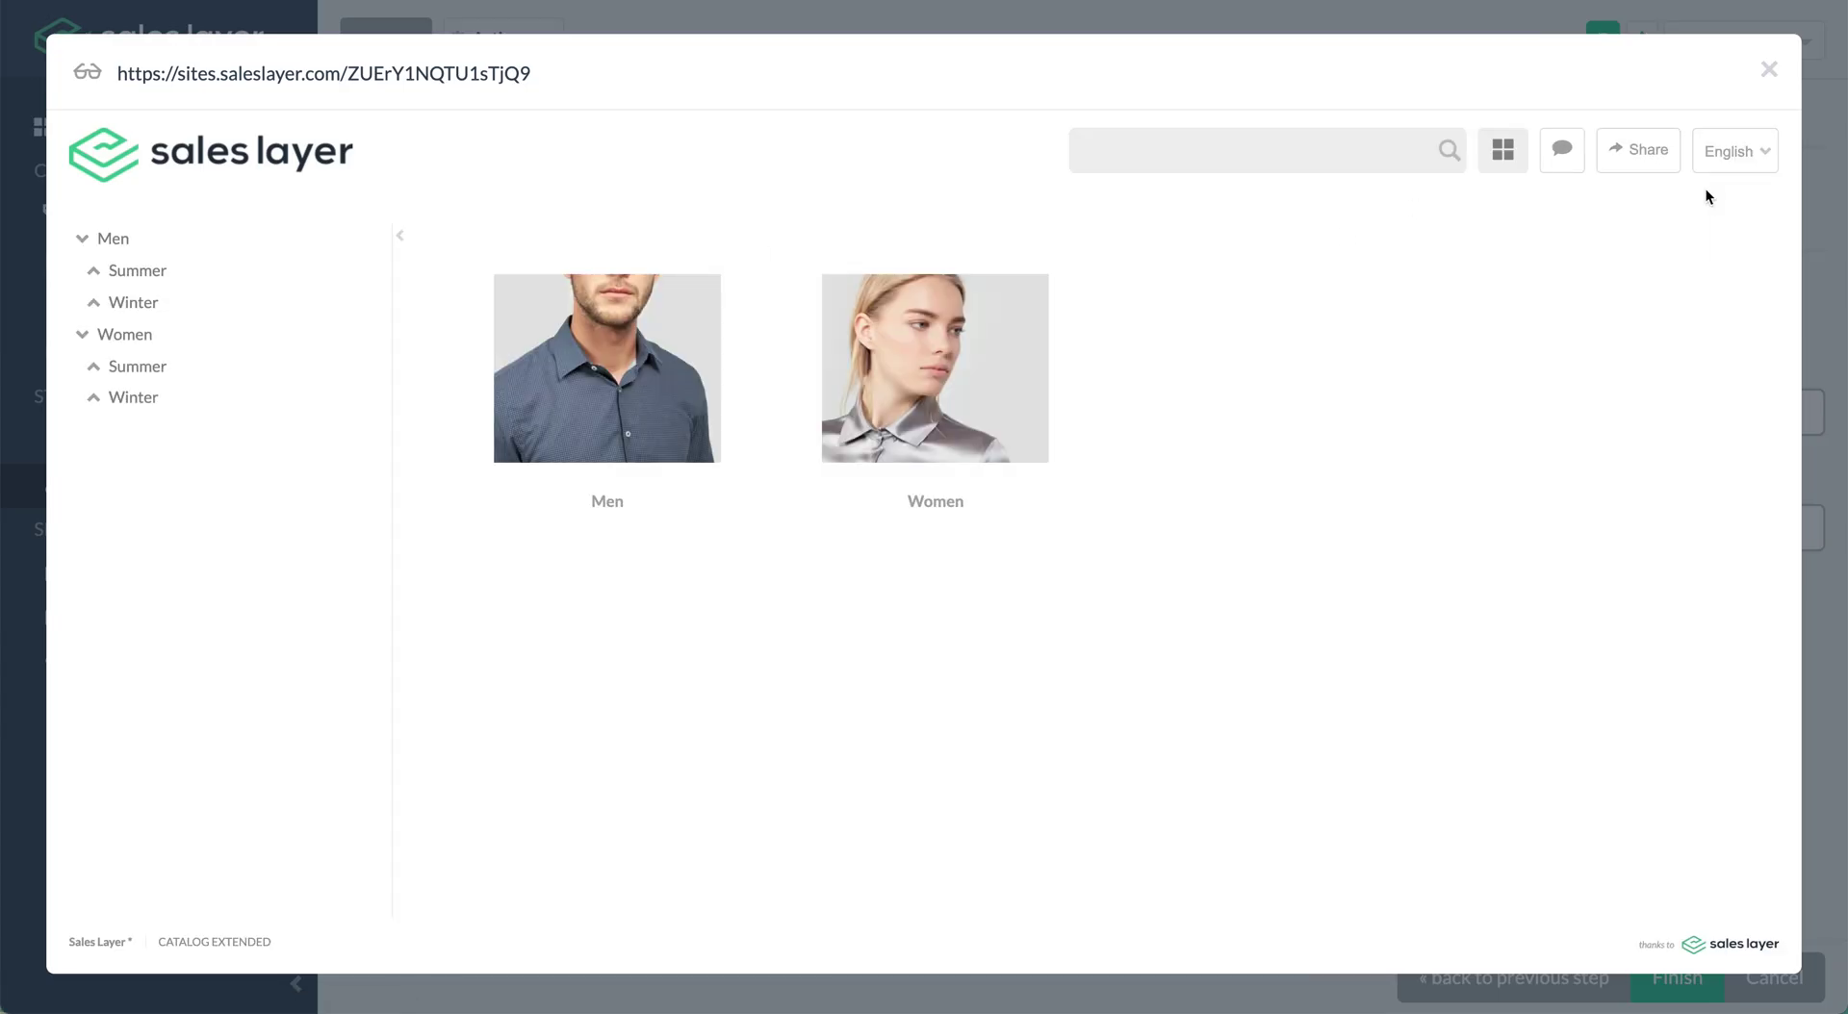
pyautogui.click(994, 371)
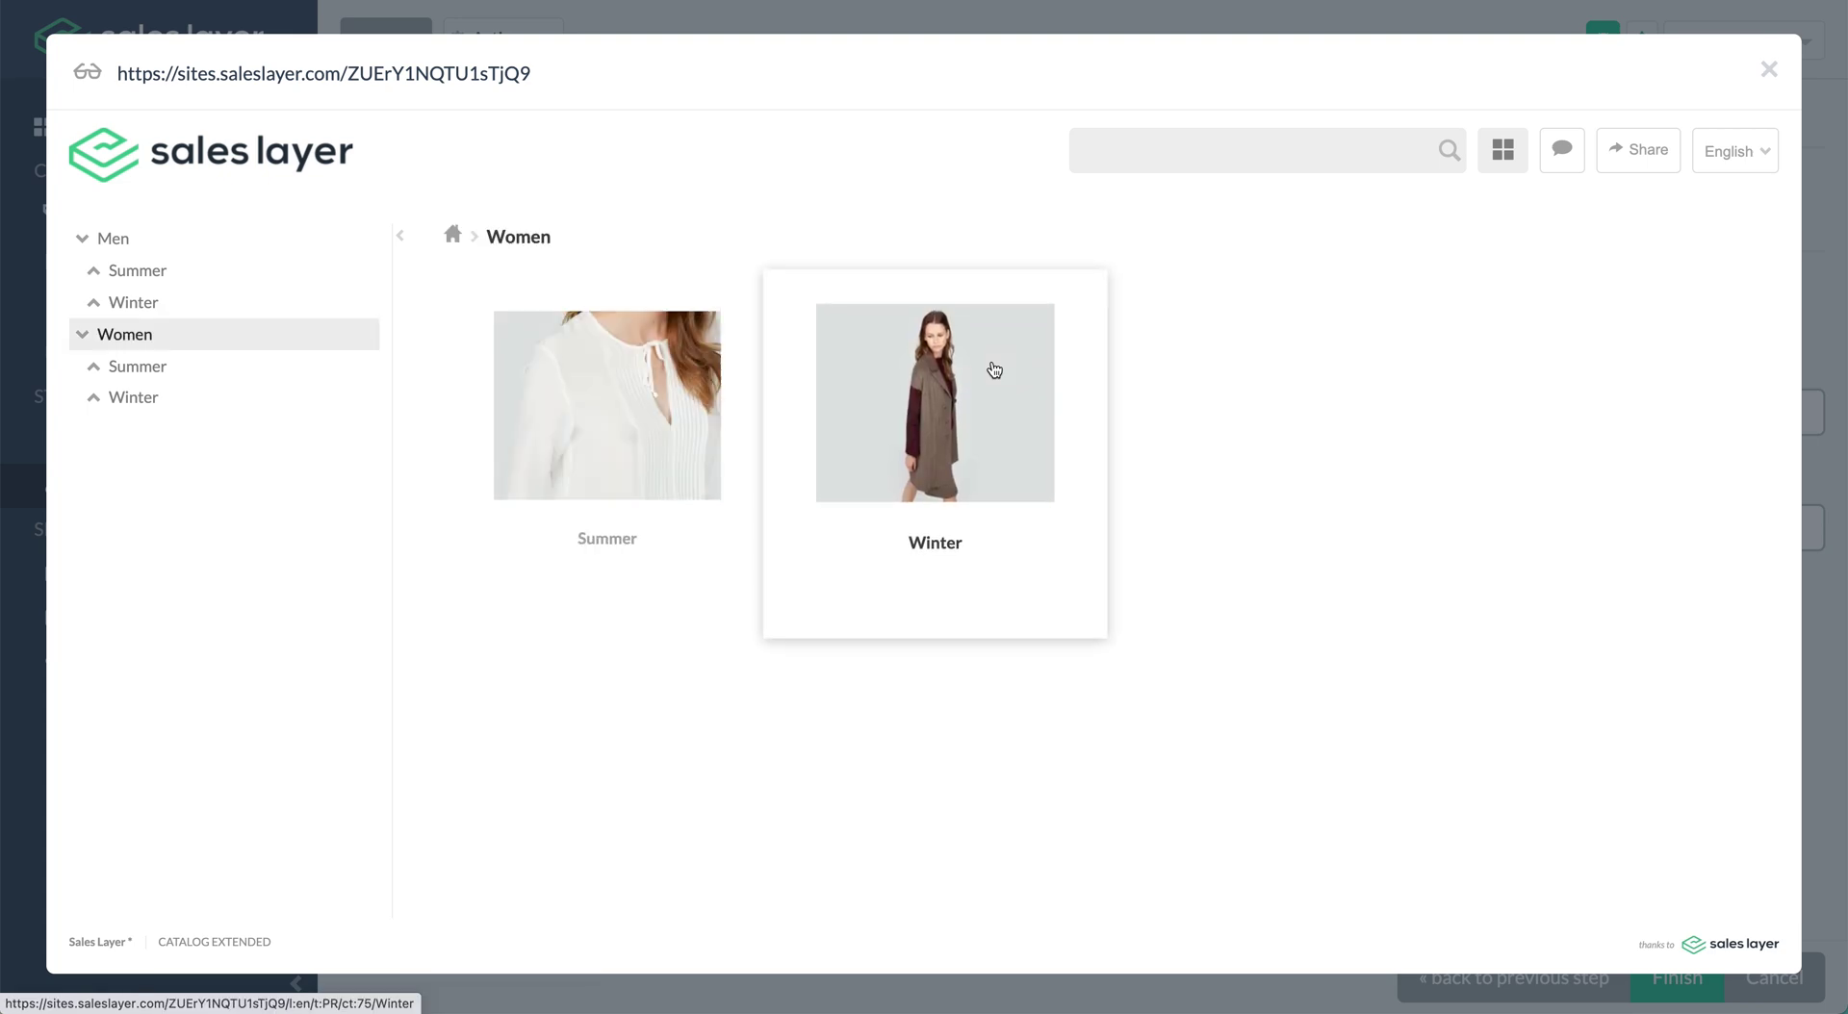
pyautogui.click(650, 383)
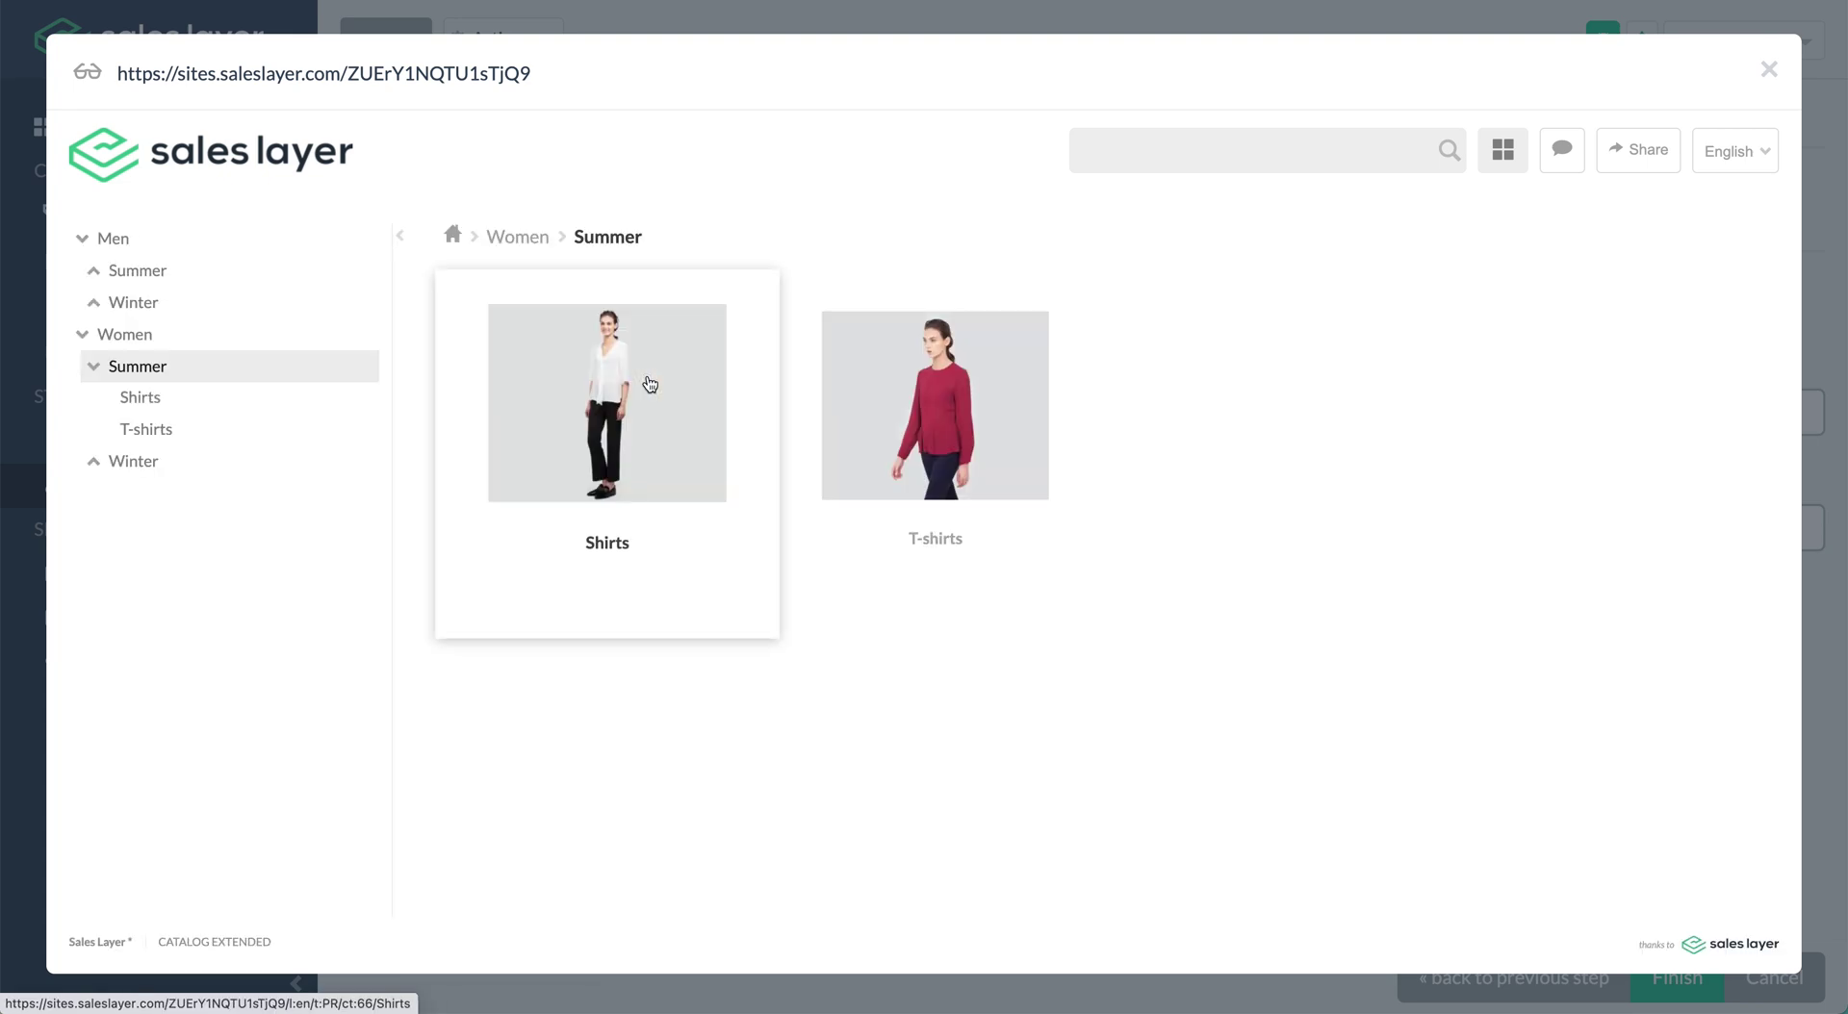
pyautogui.click(597, 425)
pyautogui.click(943, 385)
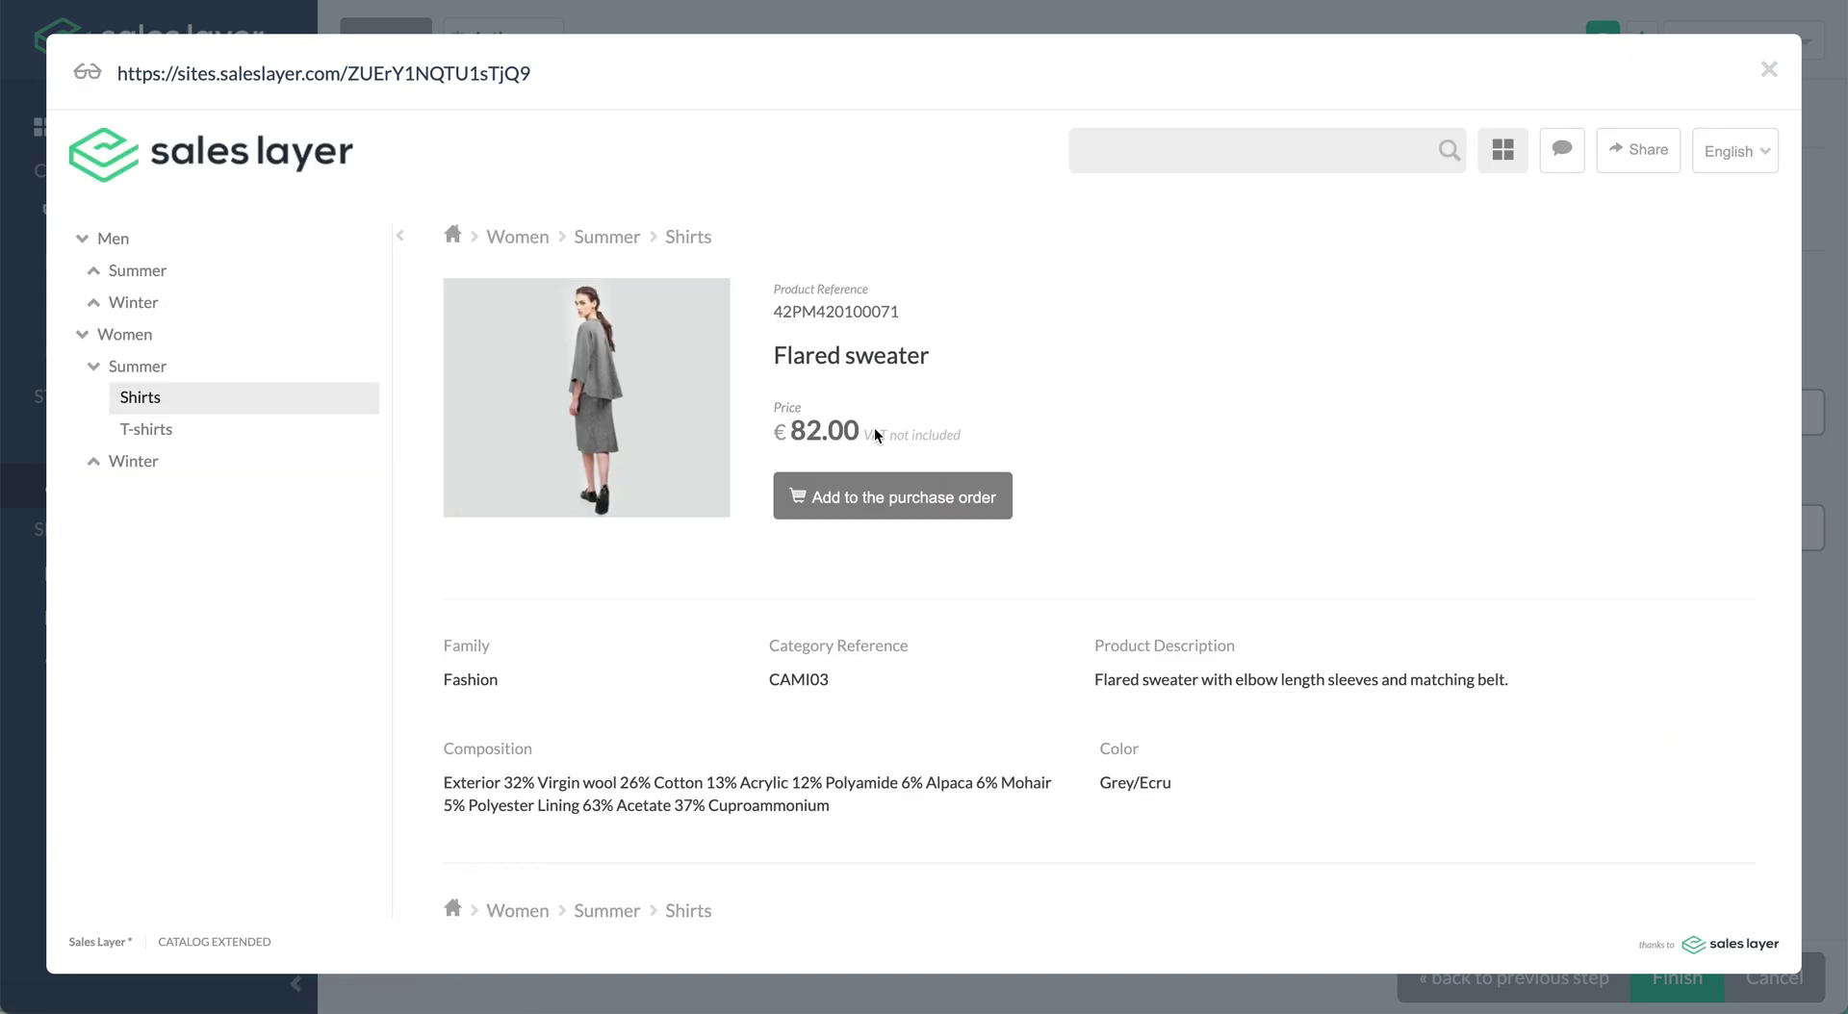
pyautogui.click(861, 497)
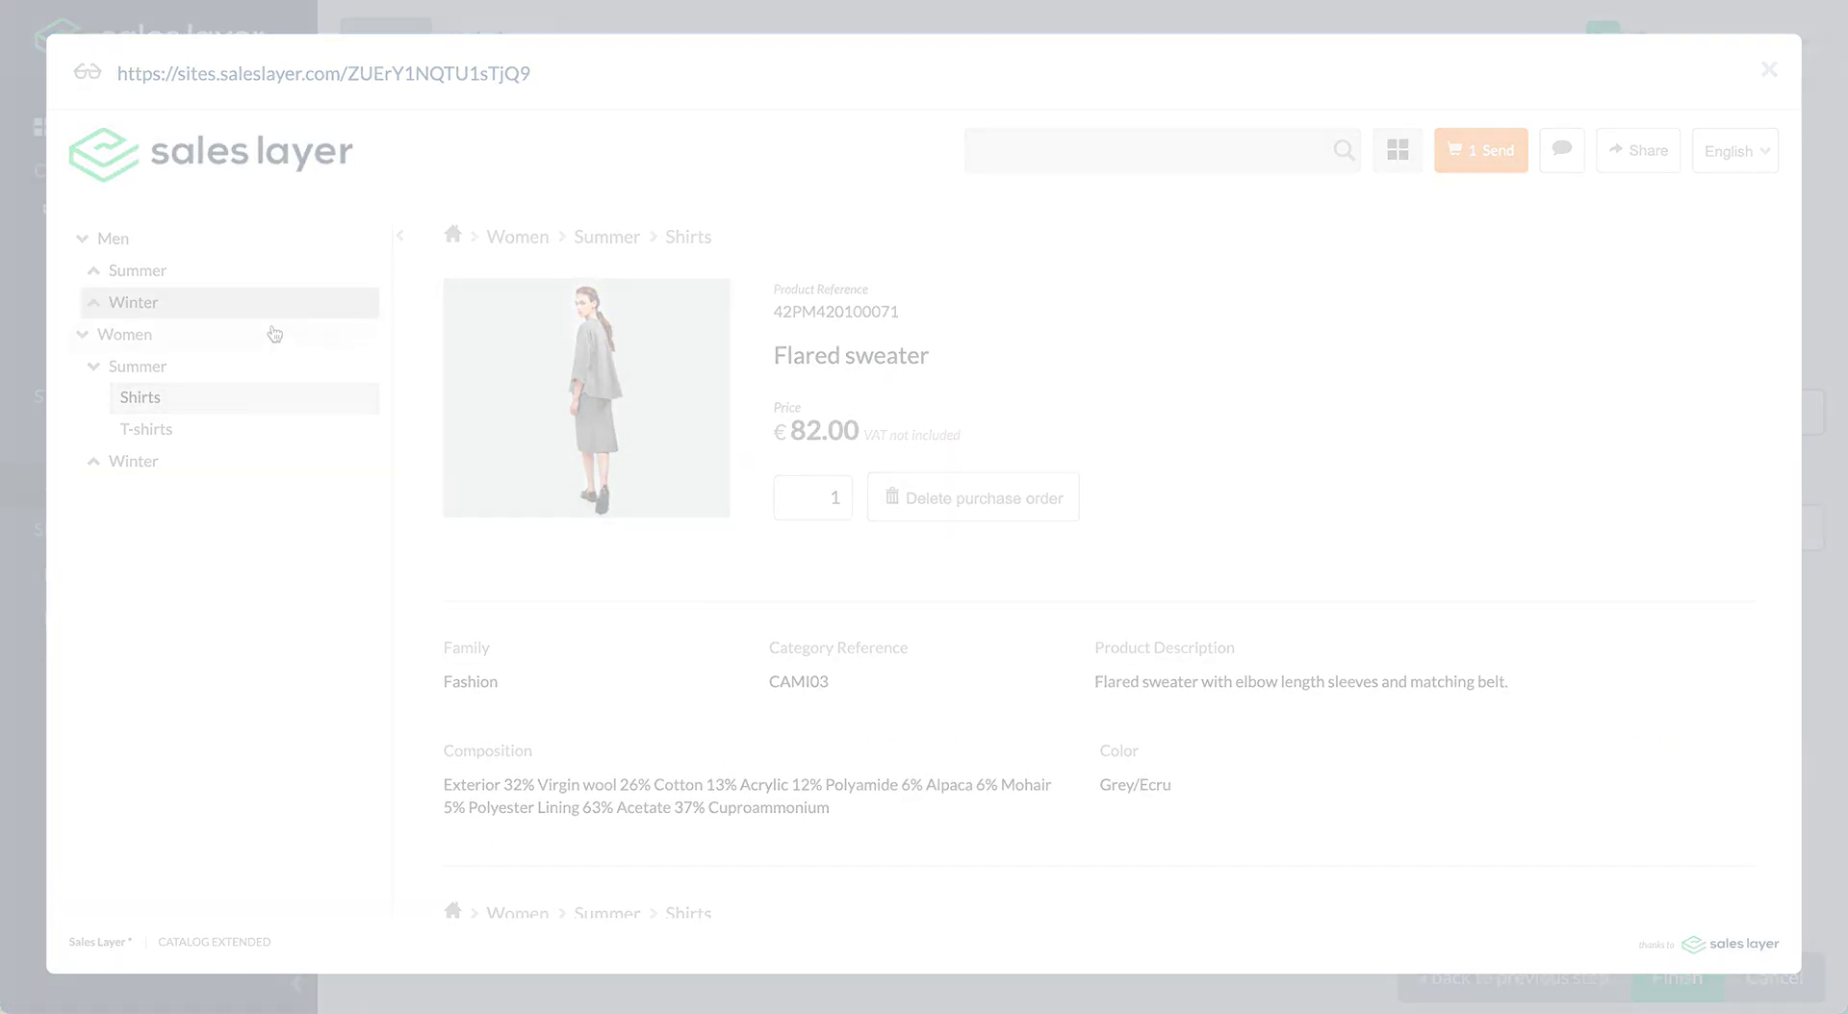